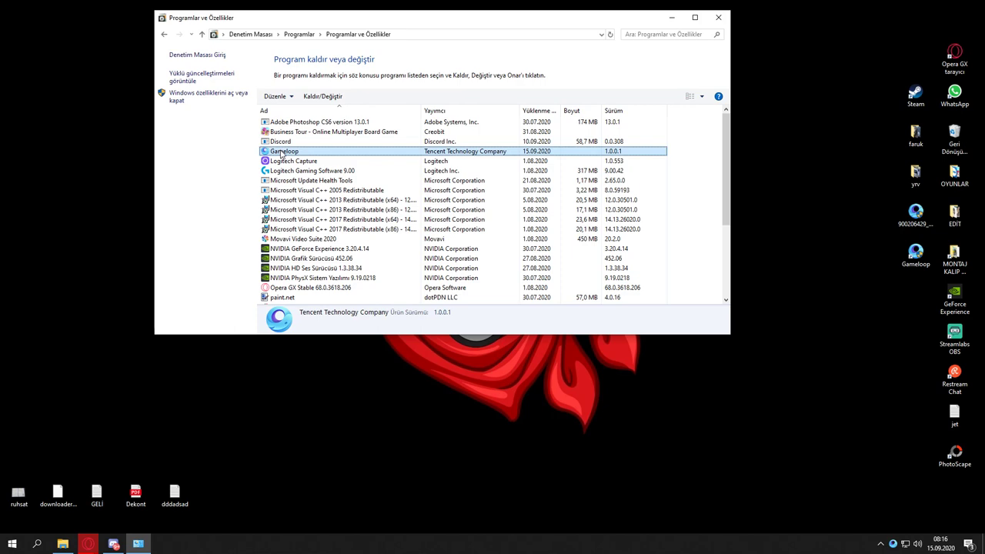
Step: Uninstall Gameloop with "Oyunda çok fazla hile kullanılıyor" as the feedback reason, and close the uninstaller and program list
click(319, 159)
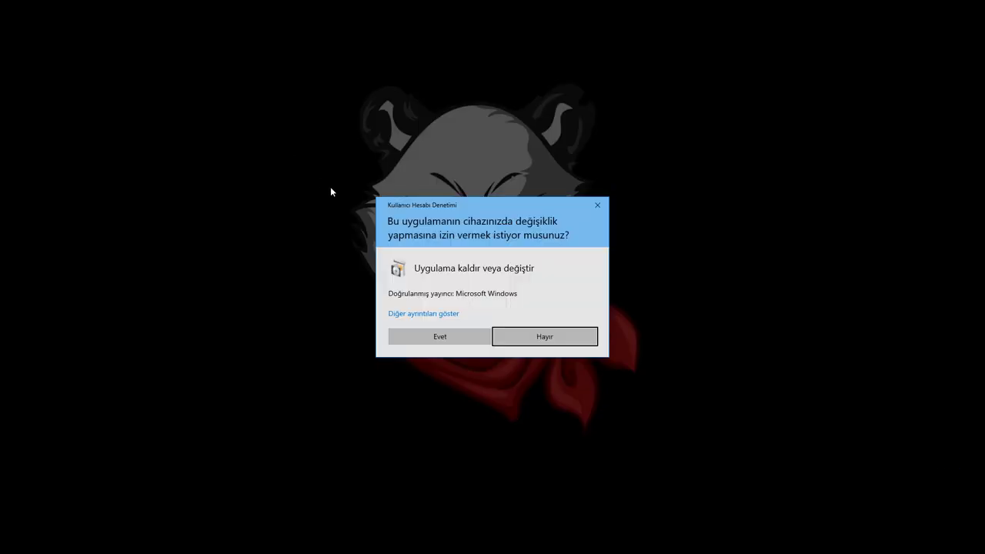
click(451, 331)
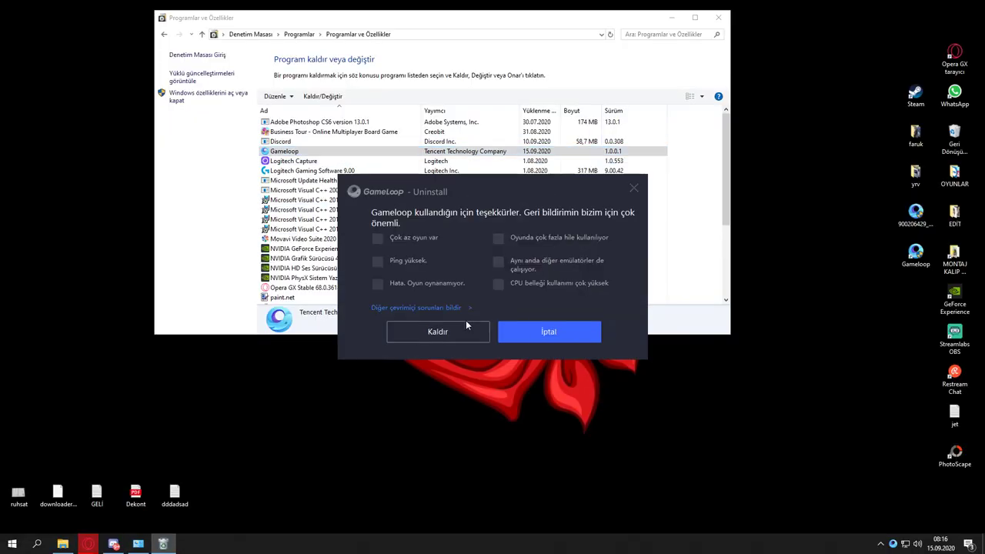
click(539, 237)
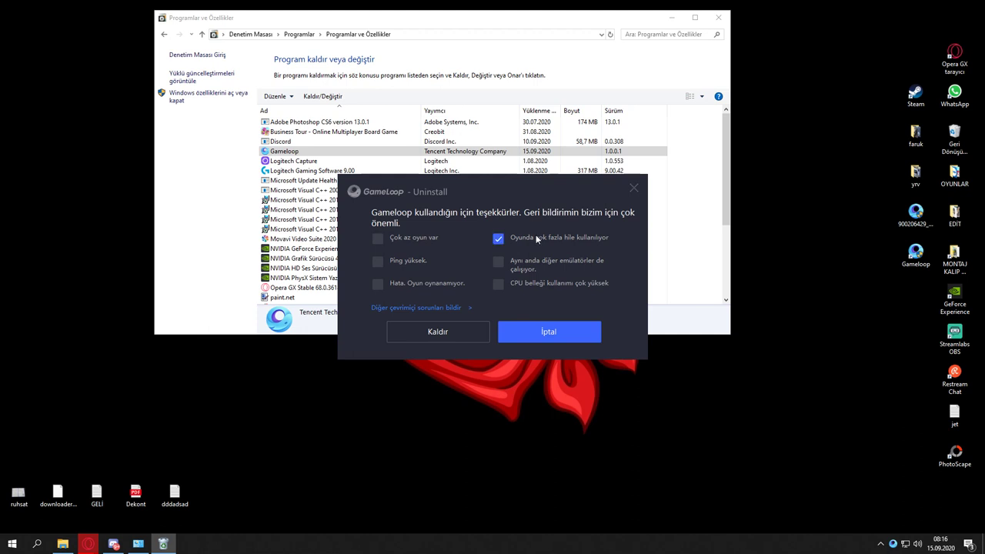
click(457, 333)
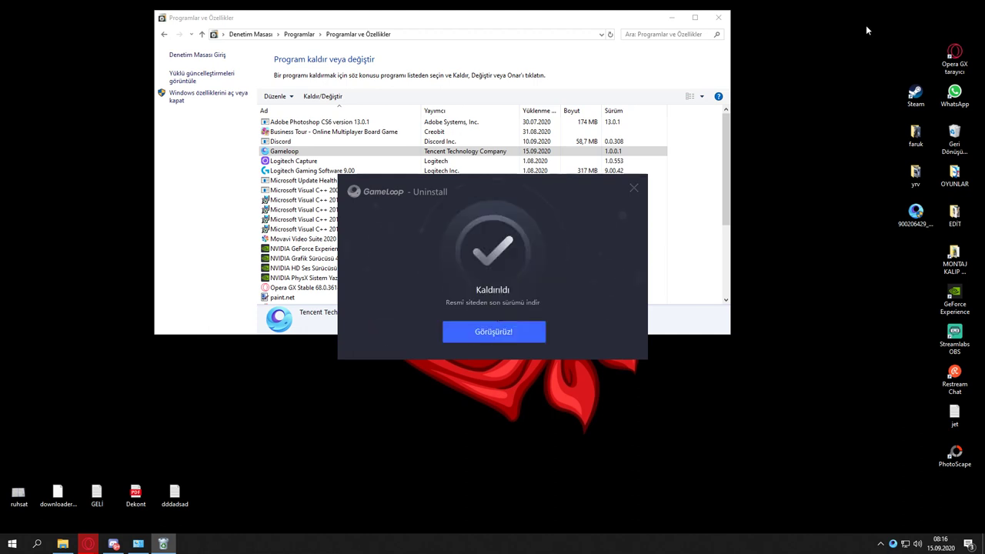
click(635, 189)
click(718, 17)
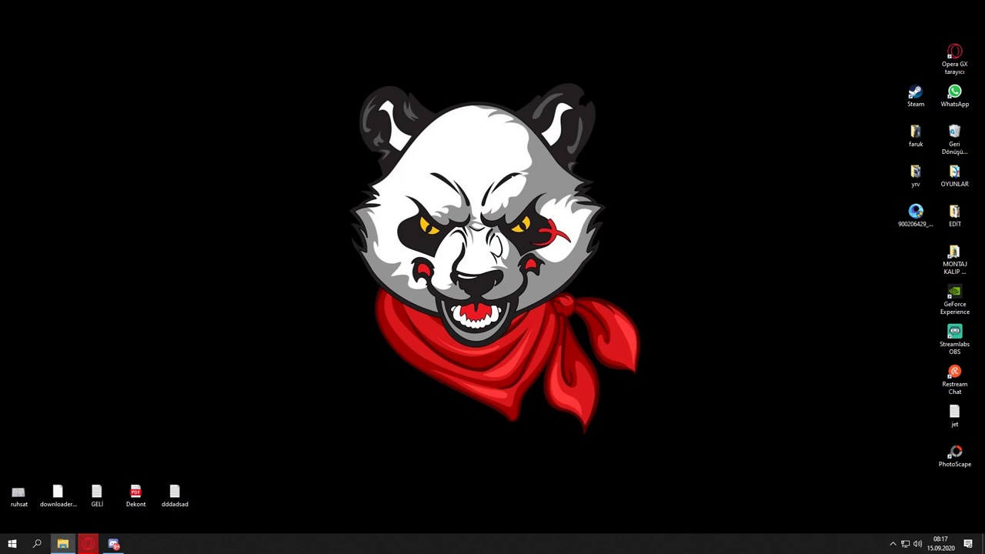
Step: Look through the Program Files folder on Yerel Disk (C:) for leftover GameLoop folders
click(62, 544)
click(314, 154)
click(314, 154)
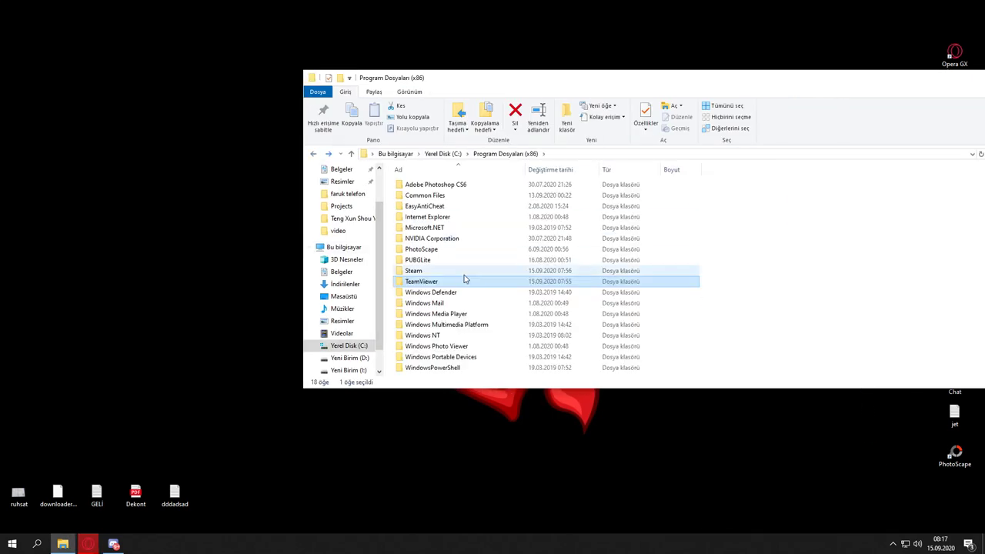
click(344, 248)
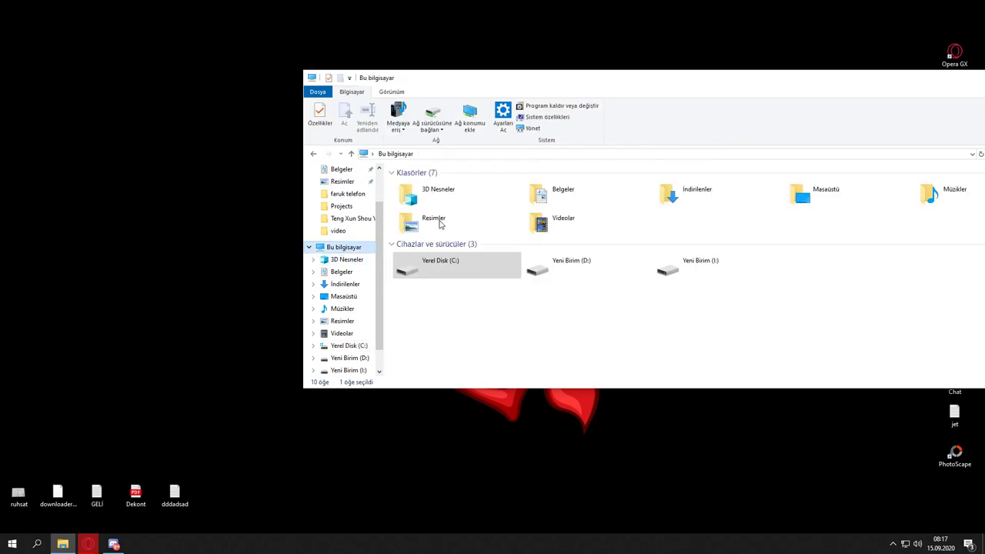
click(467, 274)
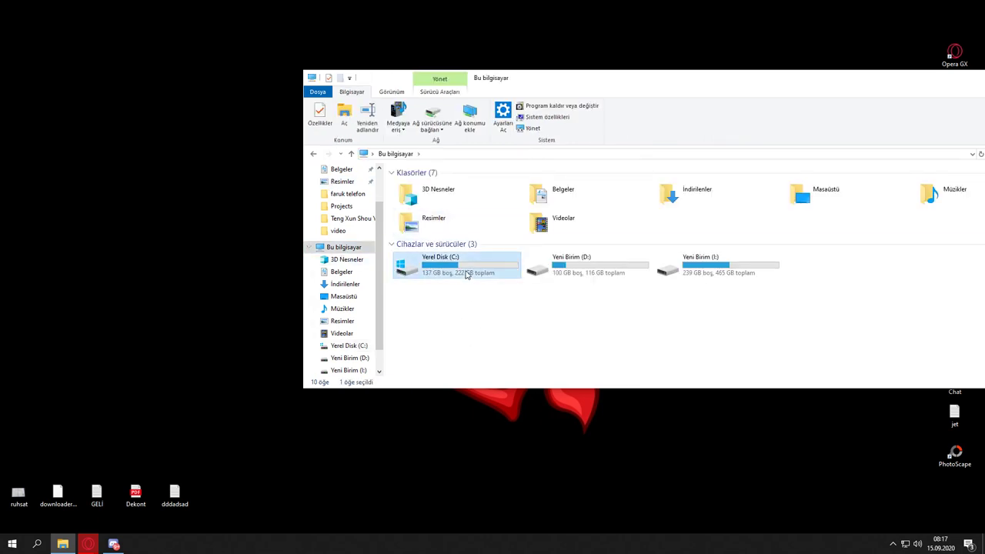
double_click(467, 275)
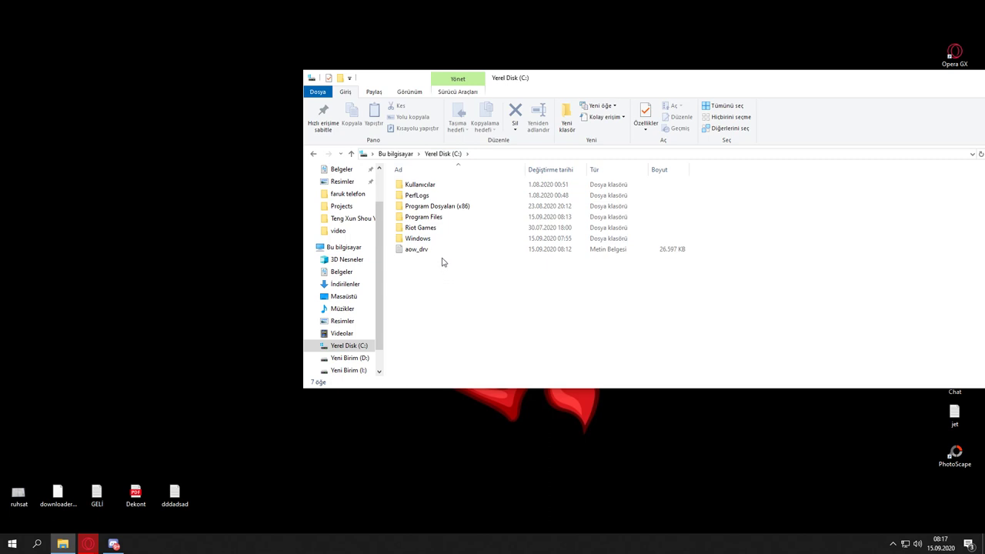
double_click(425, 217)
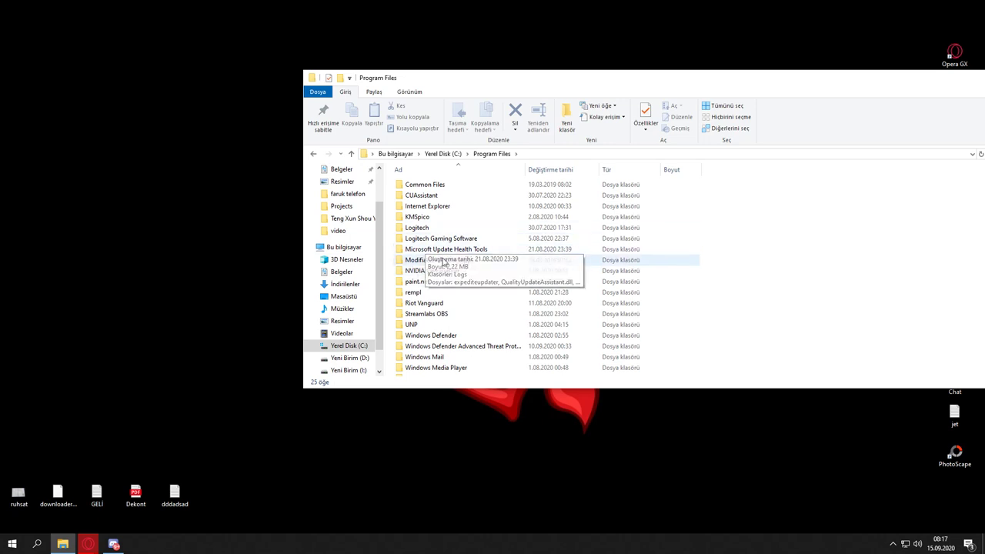
scroll(431, 275, down, 3)
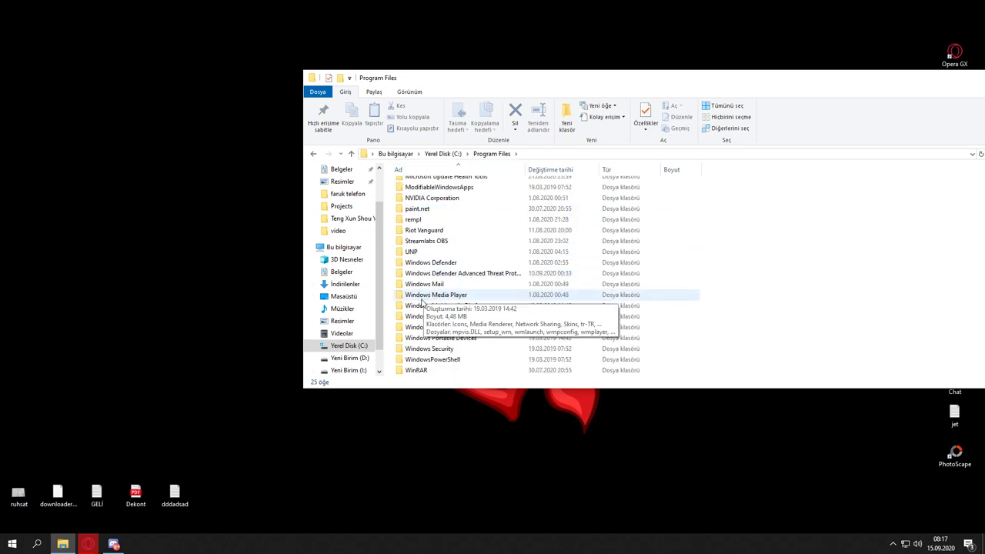
scroll(445, 300, up, 3)
Step: Check the Program Dosyaları (x86) folder on drive C: for leftover GameLoop folders
click(314, 155)
double_click(420, 206)
click(443, 283)
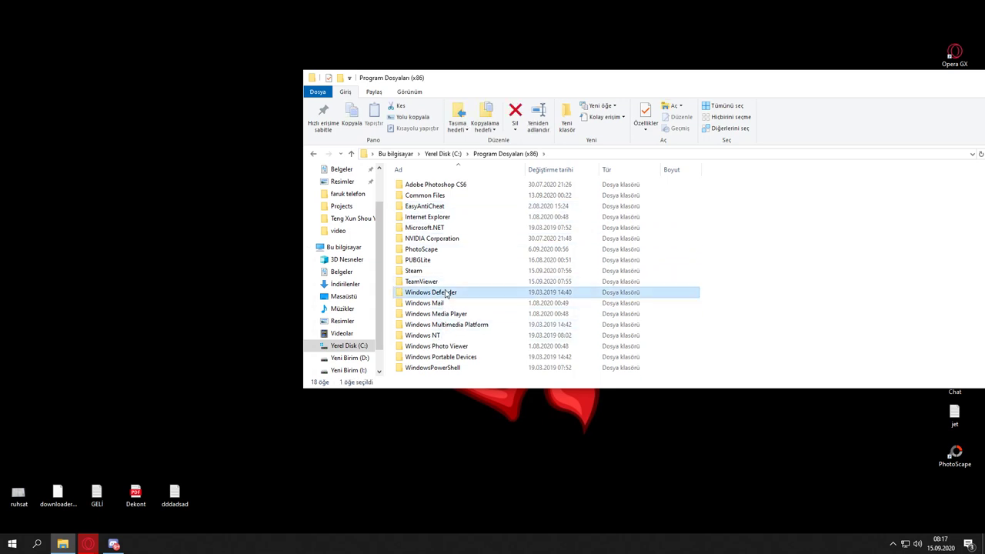
Step: Inspect the defaultuser0 and personal user folders inside Kullanıcılar on drive C: for GameLoop leftovers
click(314, 154)
double_click(419, 195)
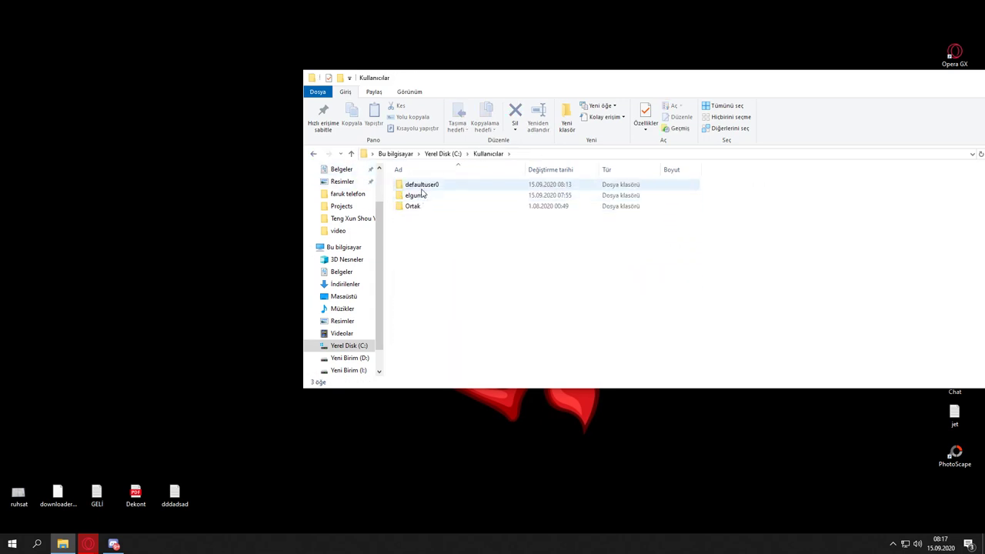
double_click(422, 186)
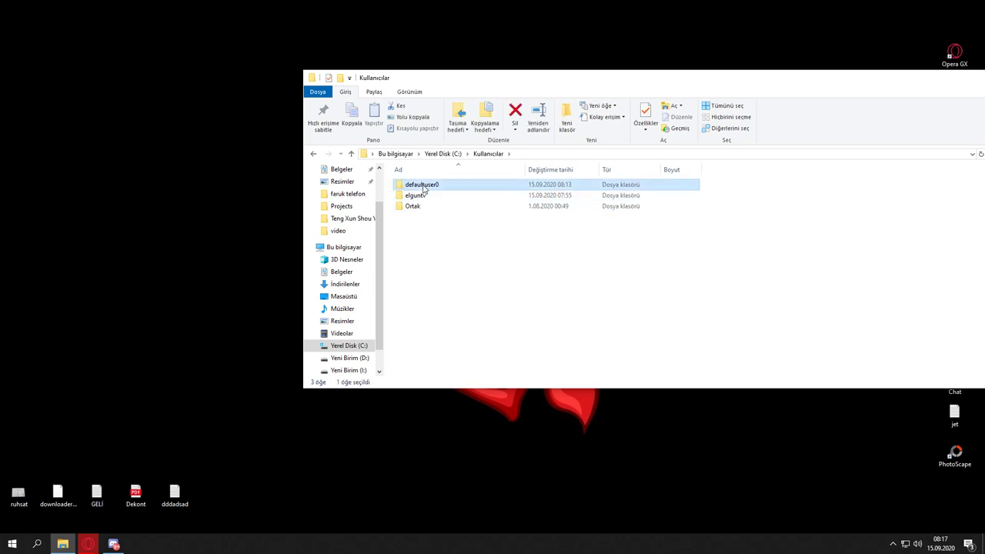
click(314, 154)
double_click(404, 197)
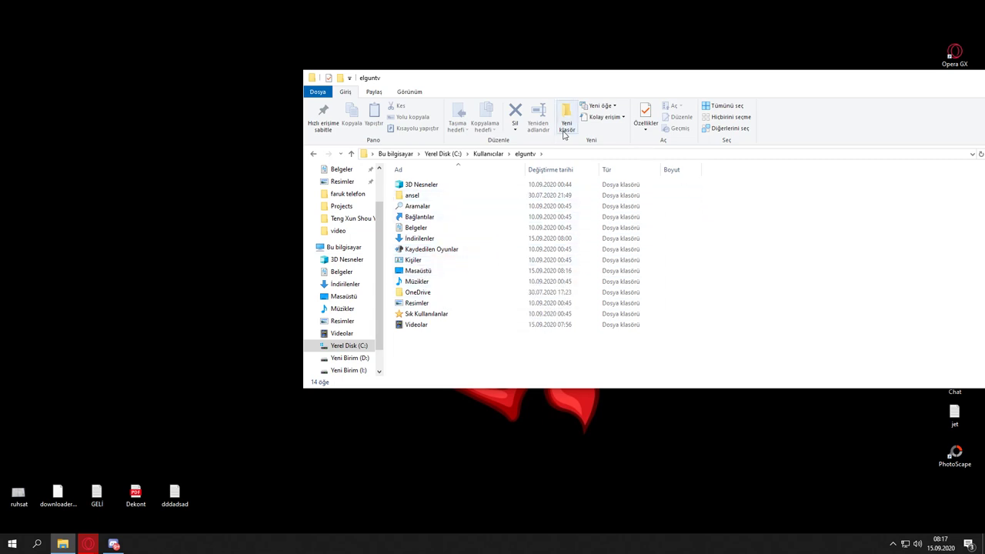
click(312, 155)
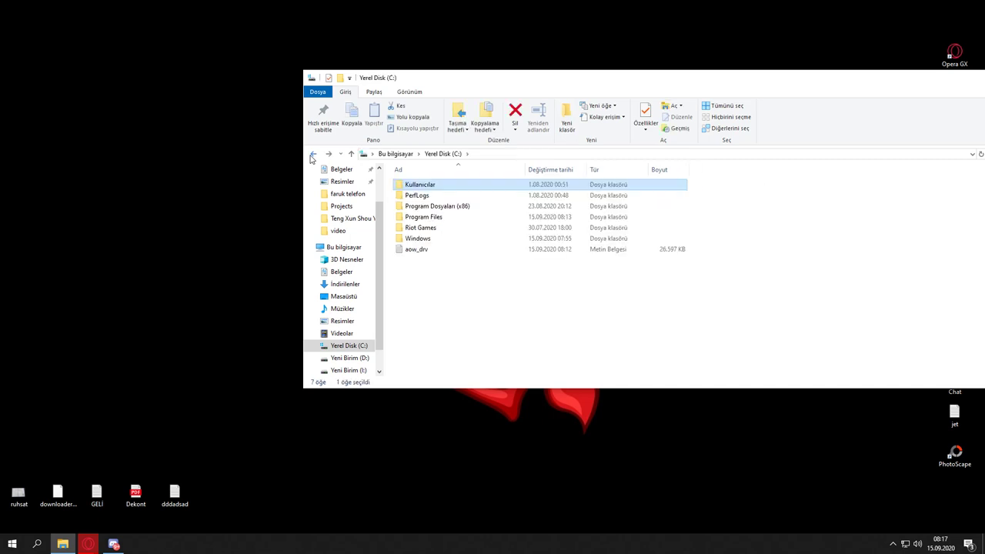
Step: Check the contents of Yeni Birim (D:) for GameLoop leftovers and return to the drive overview
click(312, 156)
click(566, 350)
click(575, 281)
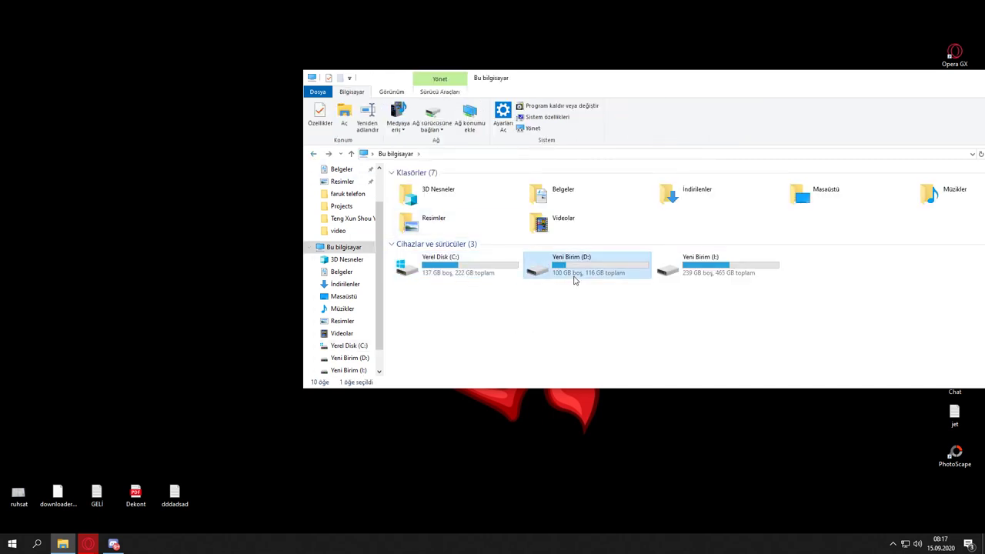
double_click(573, 278)
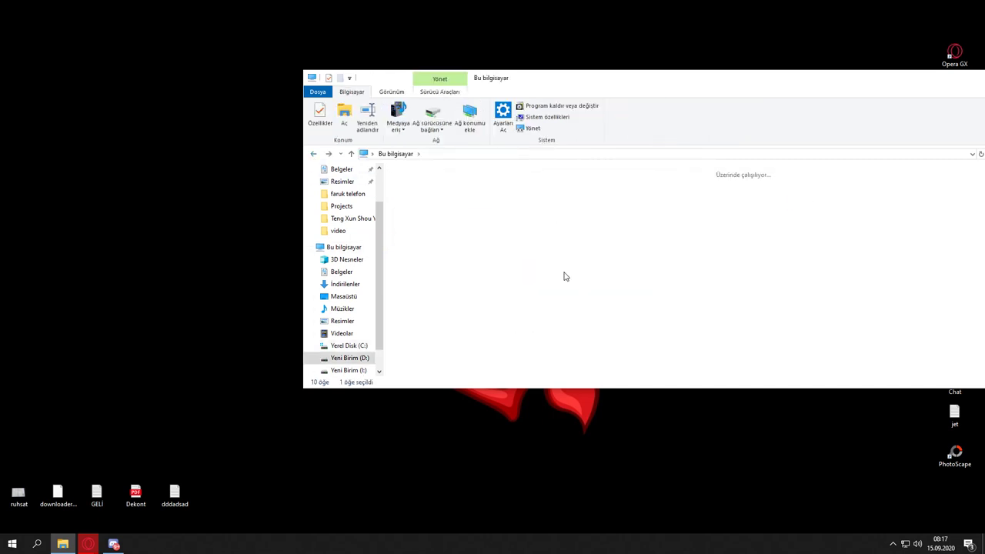
click(312, 156)
Step: Inspect the Temp folder on Yeni Birim (I:), try to delete it, and close File Explorer
double_click(677, 266)
click(423, 283)
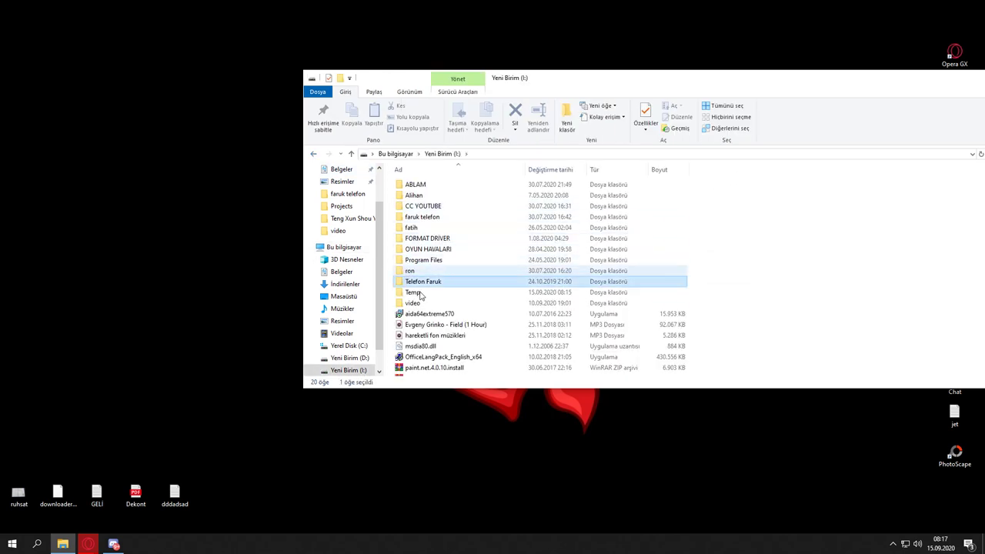
double_click(414, 292)
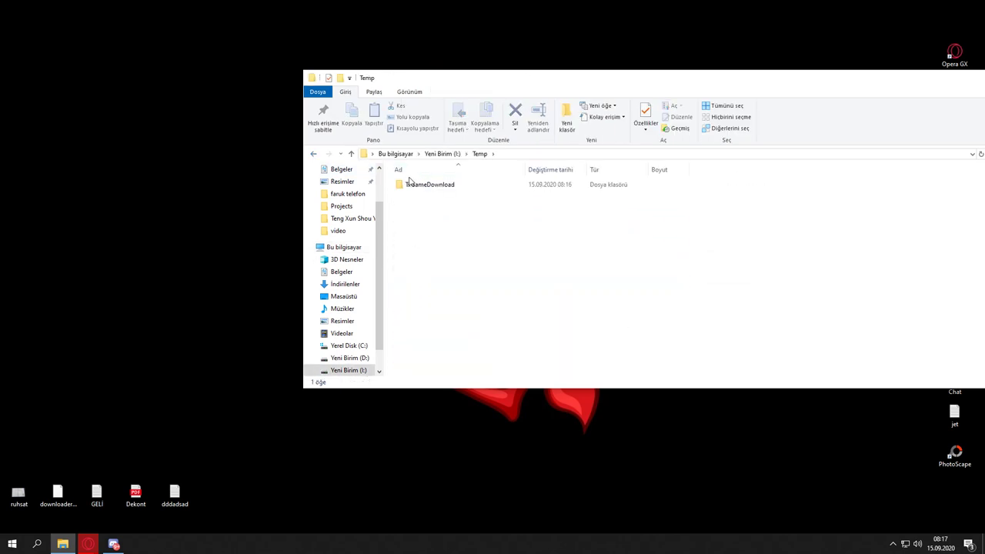
click(313, 154)
key(Delete)
key(Return)
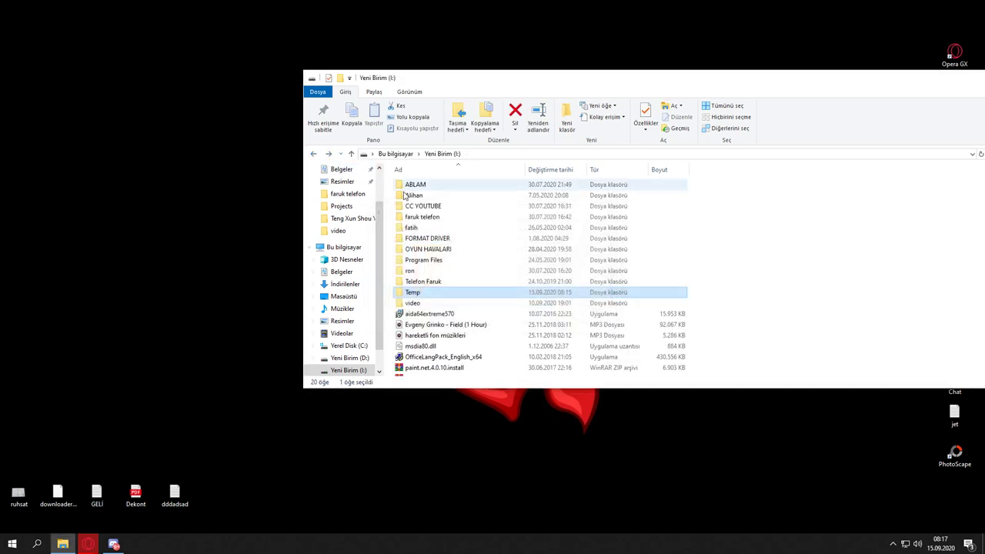
drag(891, 90, 705, 86)
click(905, 77)
Step: Move the GameLoop installer to the middle of the desktop, run it with administrator permission and start the installation
click(916, 219)
drag(919, 222, 643, 223)
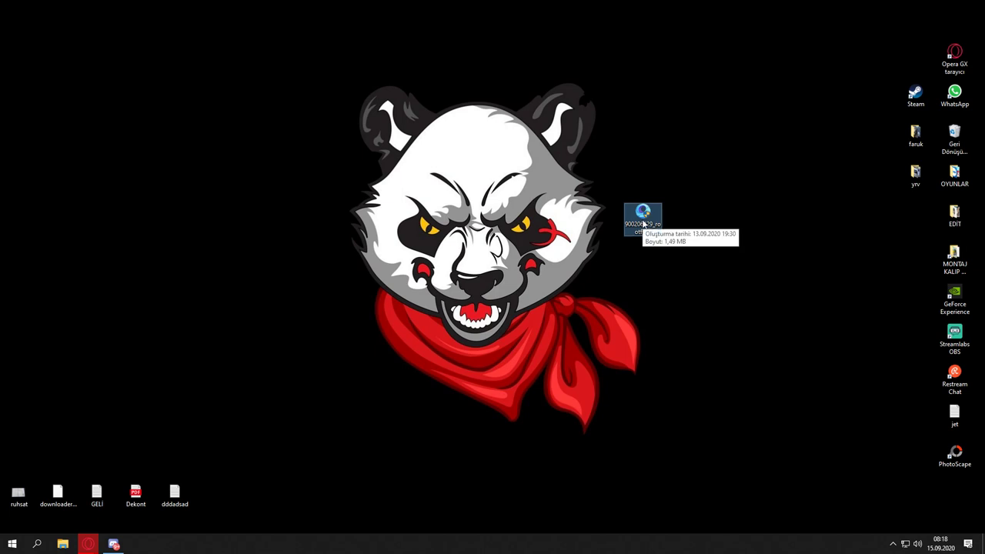
double_click(642, 223)
click(427, 346)
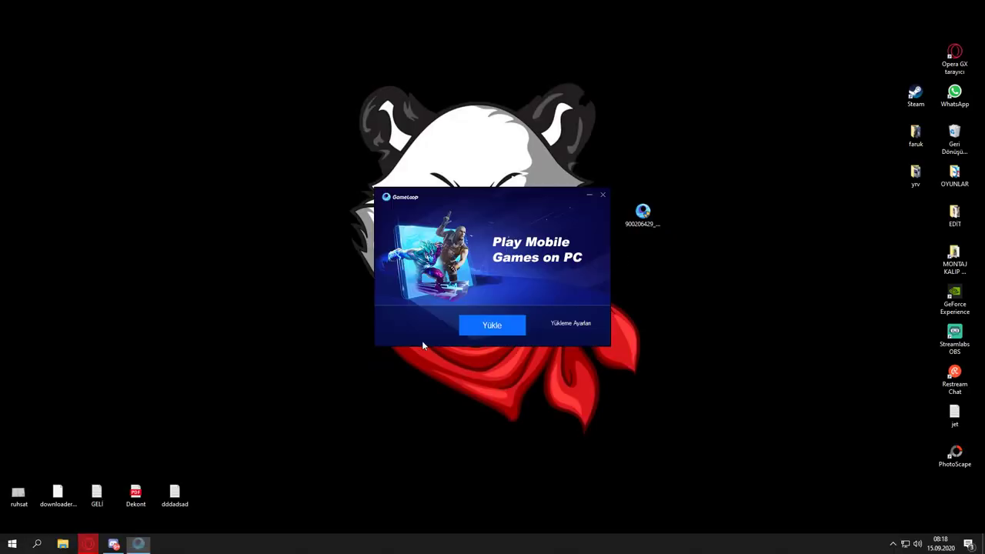
click(495, 326)
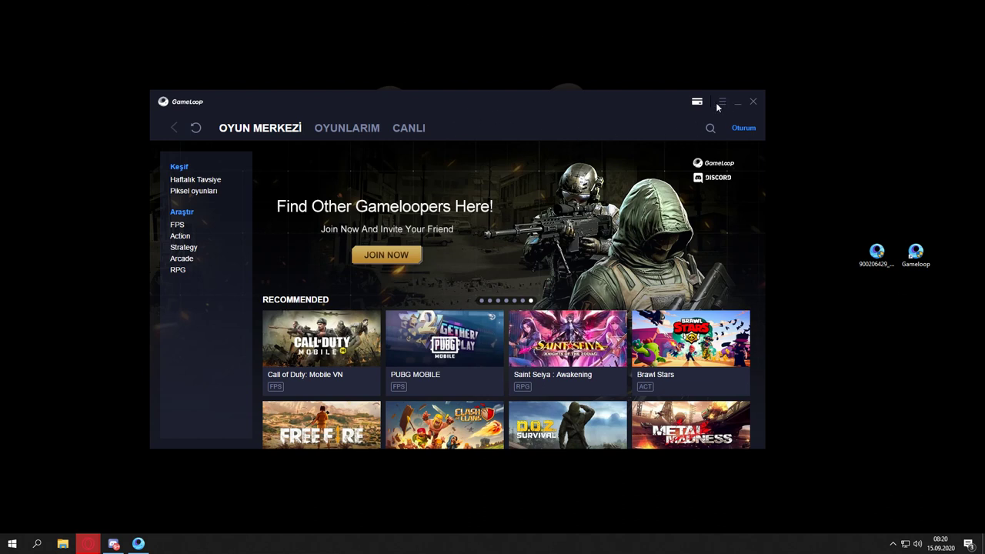
Step: Search GameLoop for "pubg mobile" and start installing PUBG MOBILE from its game page
click(356, 127)
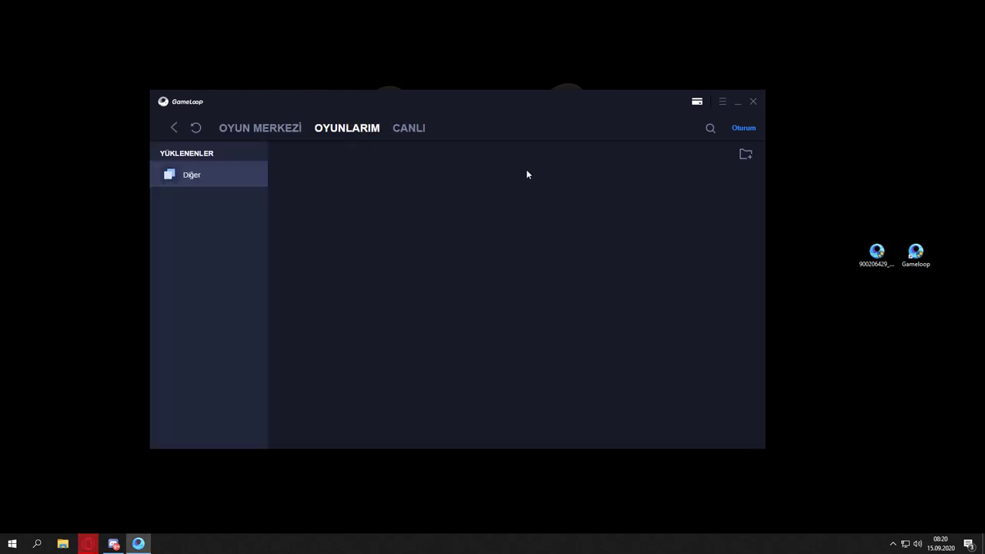
click(711, 127)
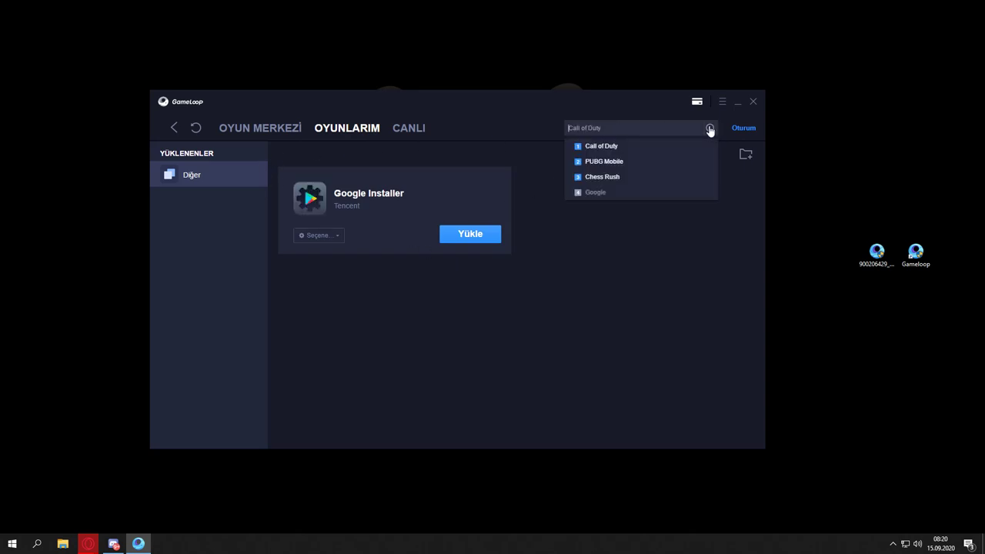
text(pubg mobile)
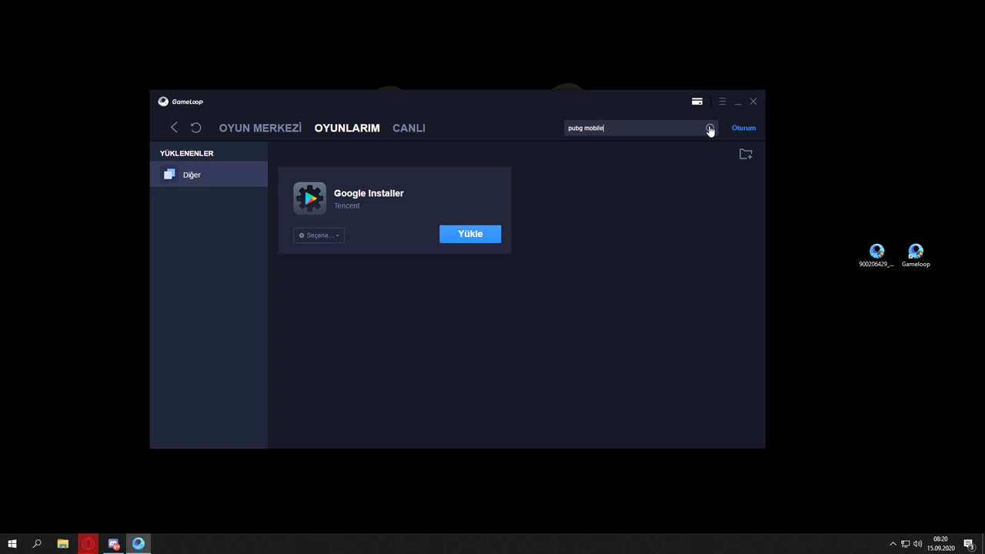
click(709, 129)
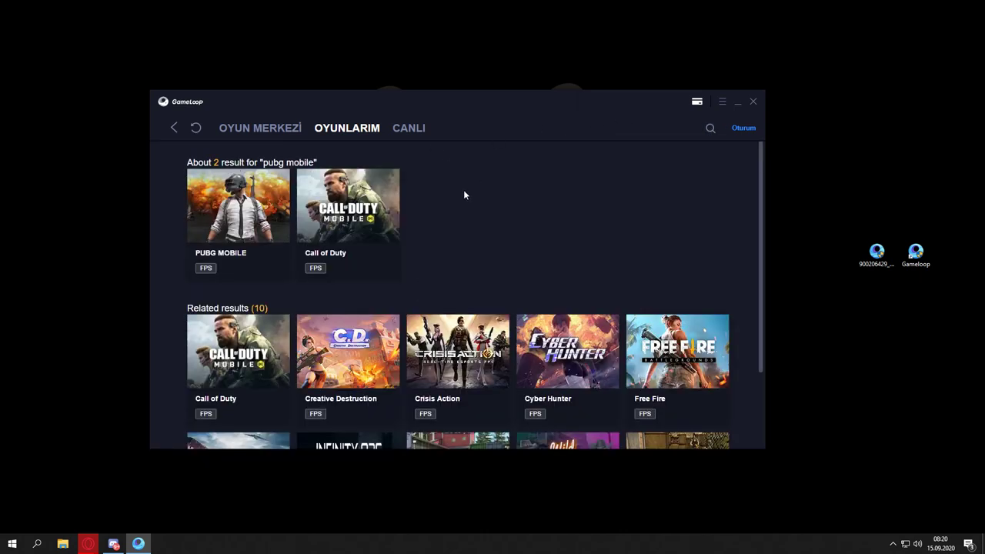
click(240, 219)
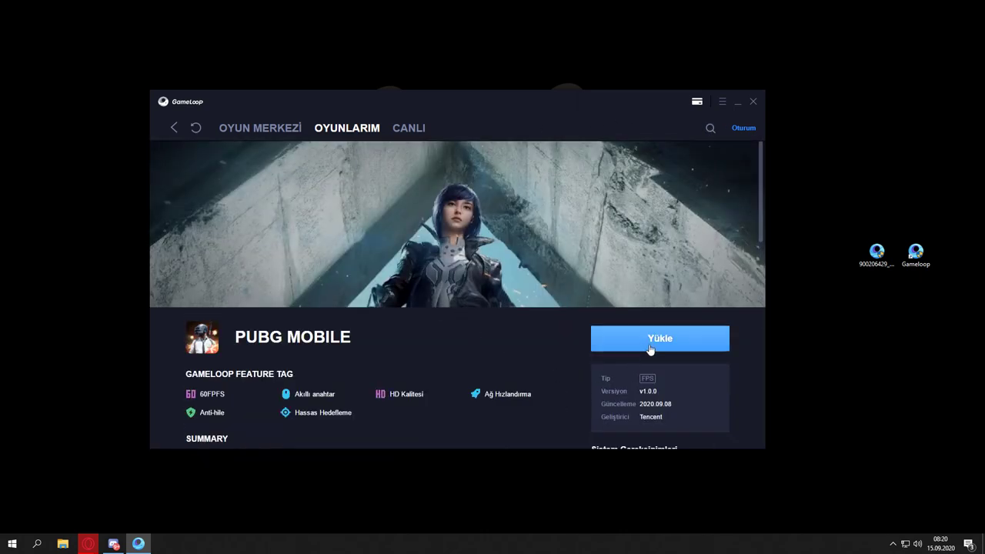
click(677, 338)
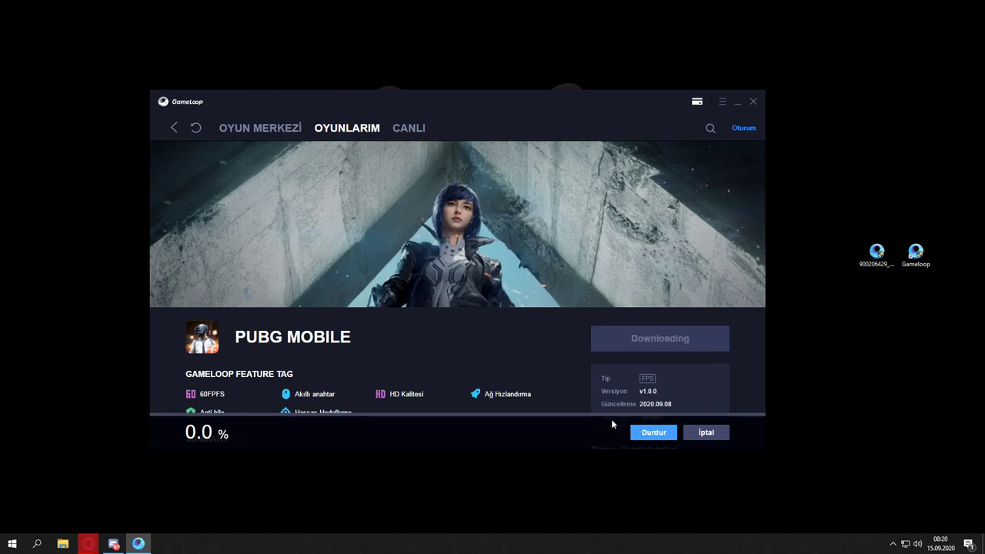
Step: Set the rendering mode to DirectX+ in GameLoop's Motor settings, leaving Düzgünleştir at Kapat
click(721, 102)
click(723, 154)
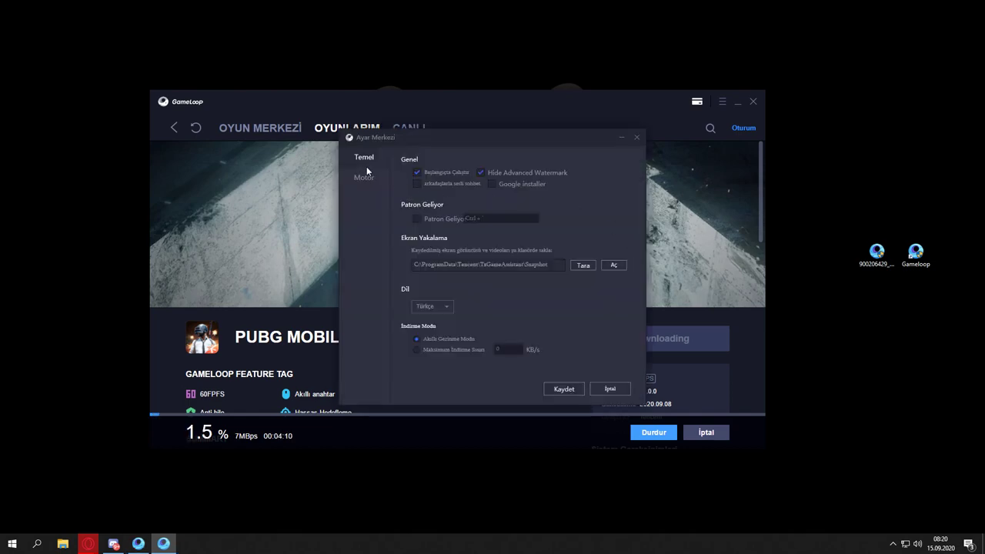
click(364, 178)
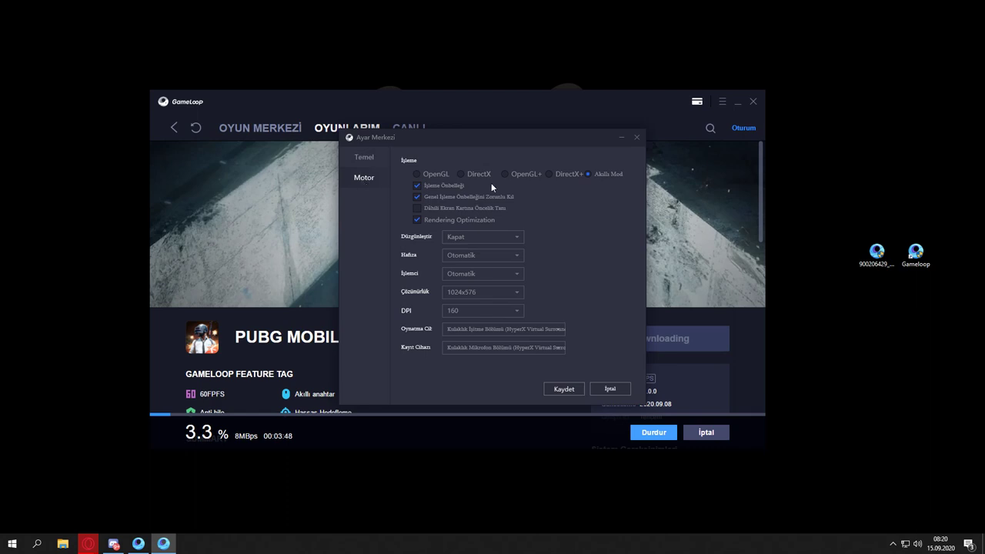
mouse_move(555, 177)
click(478, 236)
click(478, 236)
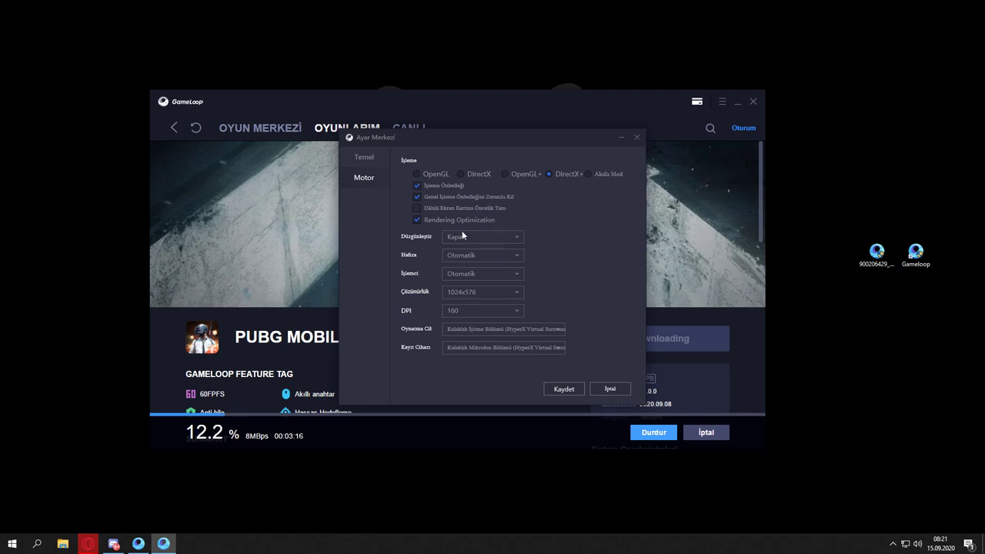
Step: Set Hafıza to 8192MB in the Motor settings and leave İşlemci at Otomatik
click(463, 254)
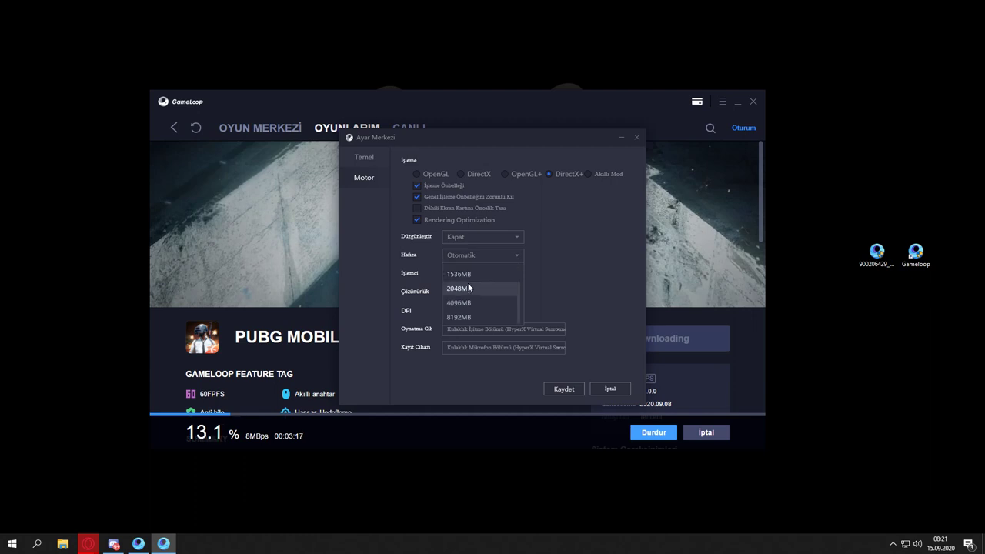
scroll(471, 293, down, 3)
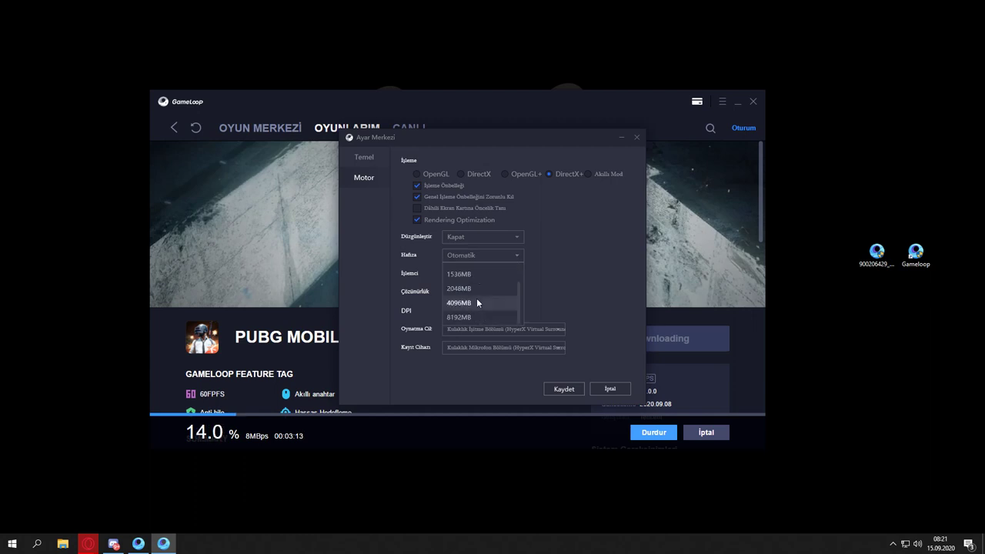
click(460, 317)
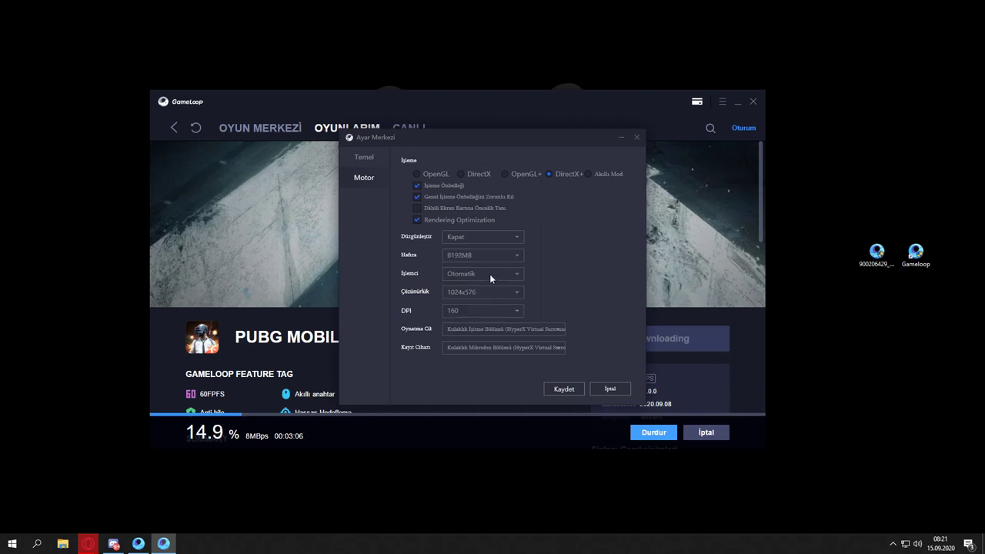
click(490, 274)
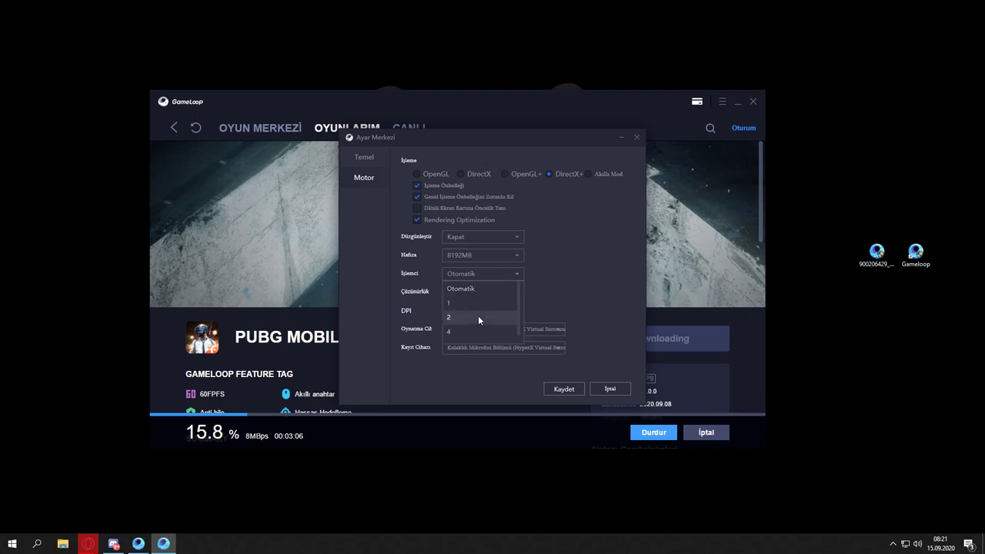
scroll(481, 291, up, 1)
scroll(474, 312, down, 1)
click(551, 274)
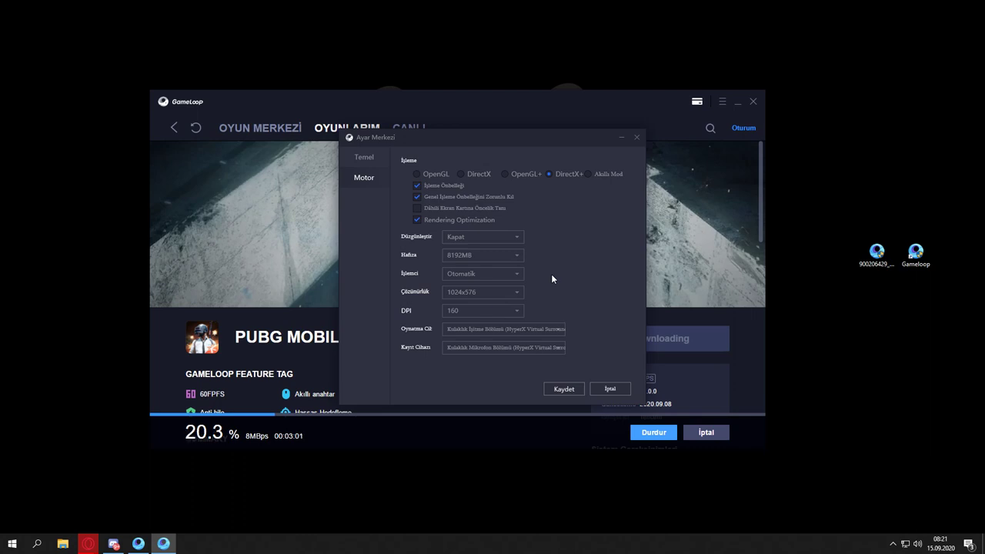
Step: Set Çözünürlük to 1920x1080 and save the engine settings
click(516, 293)
scroll(481, 338, down, 2)
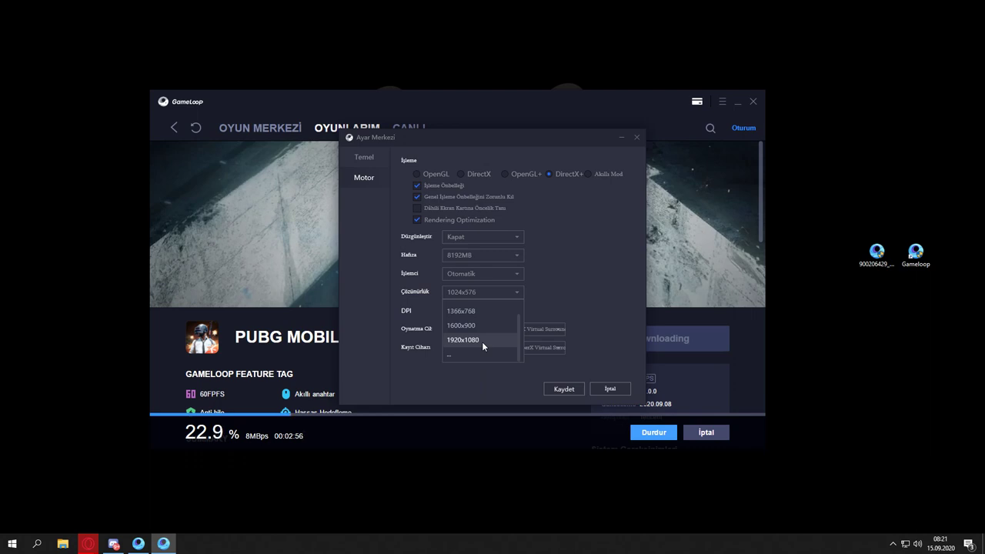
click(482, 340)
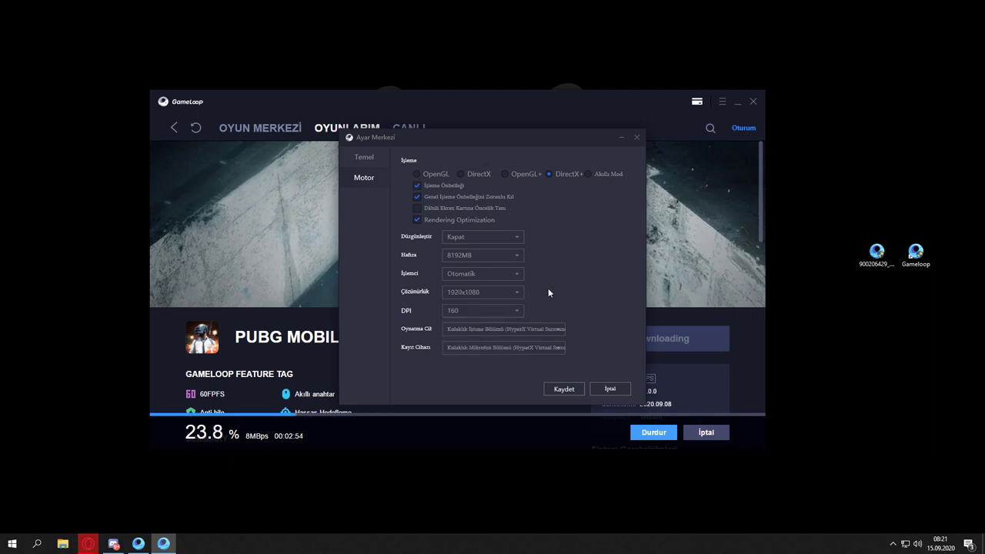
click(566, 391)
click(556, 289)
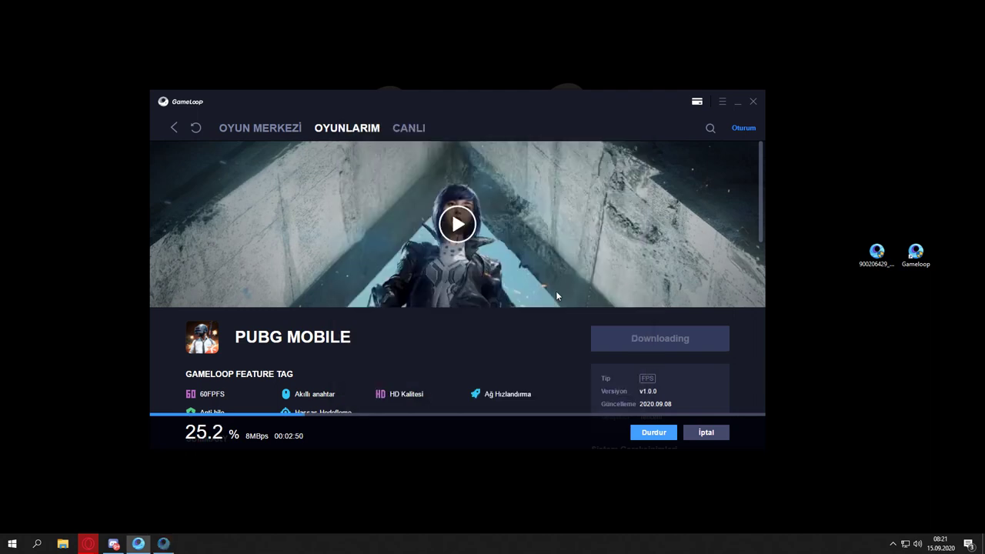
click(721, 101)
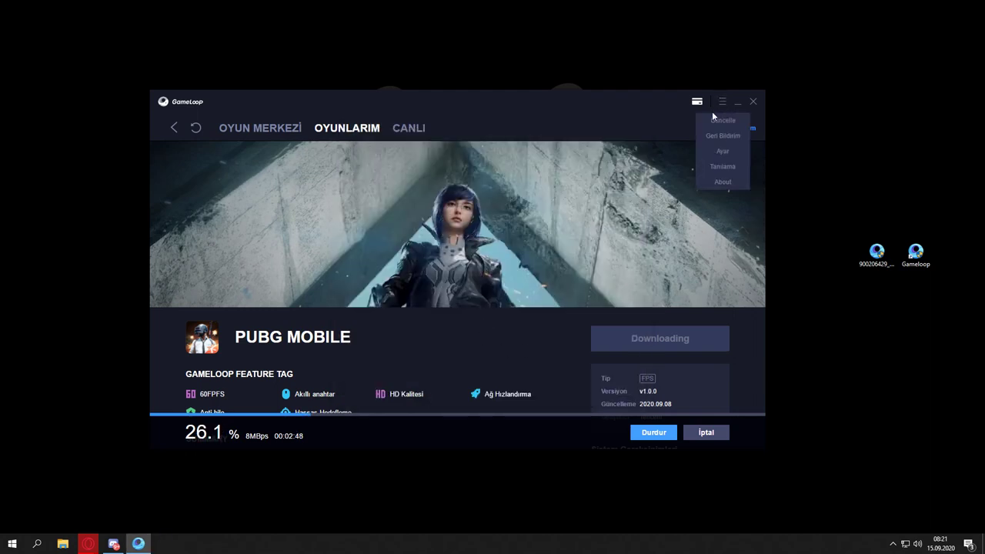
click(737, 159)
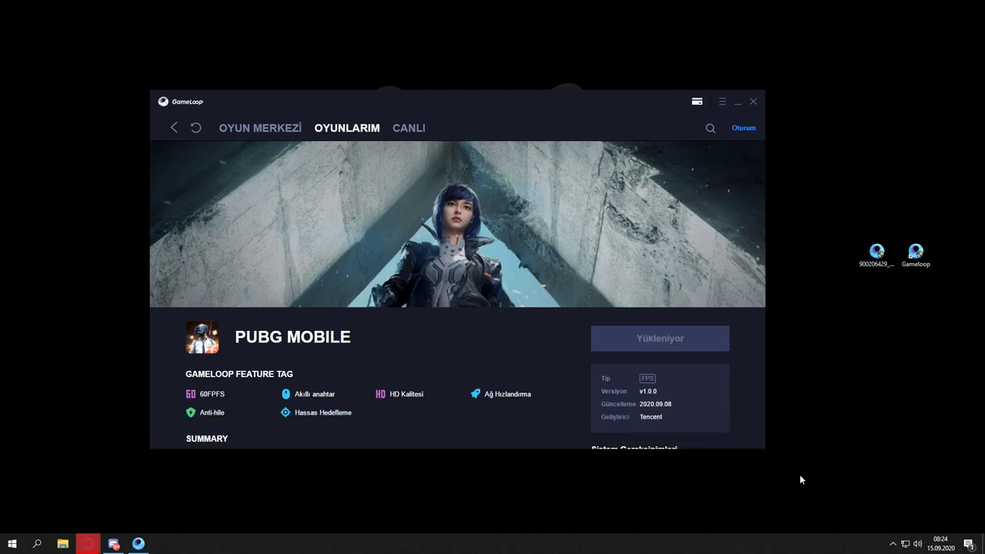
click(722, 102)
click(726, 151)
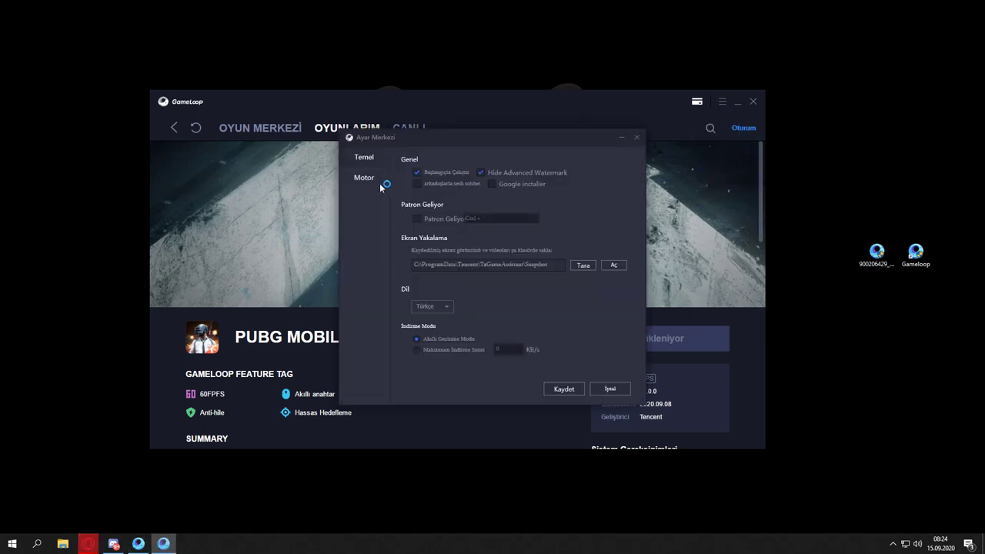
click(608, 389)
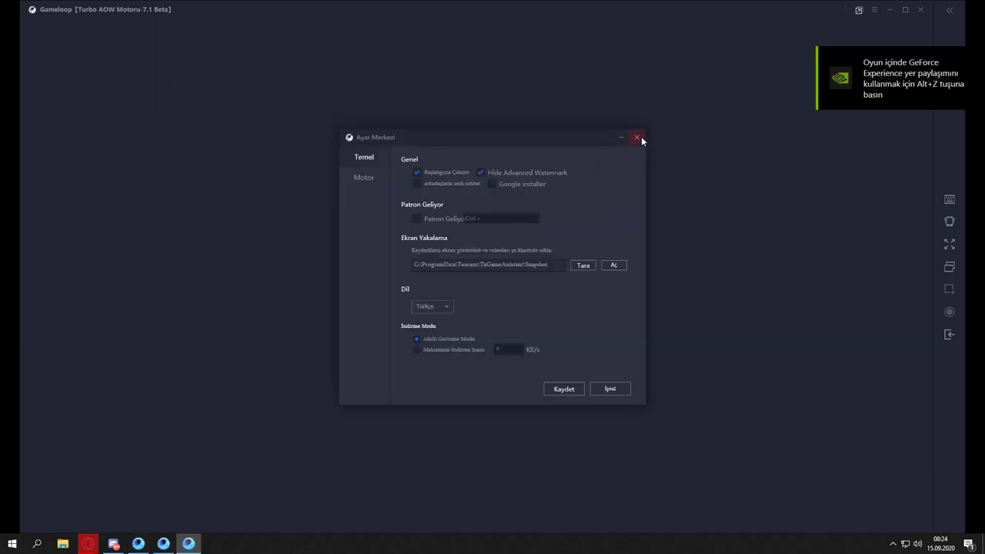
click(638, 137)
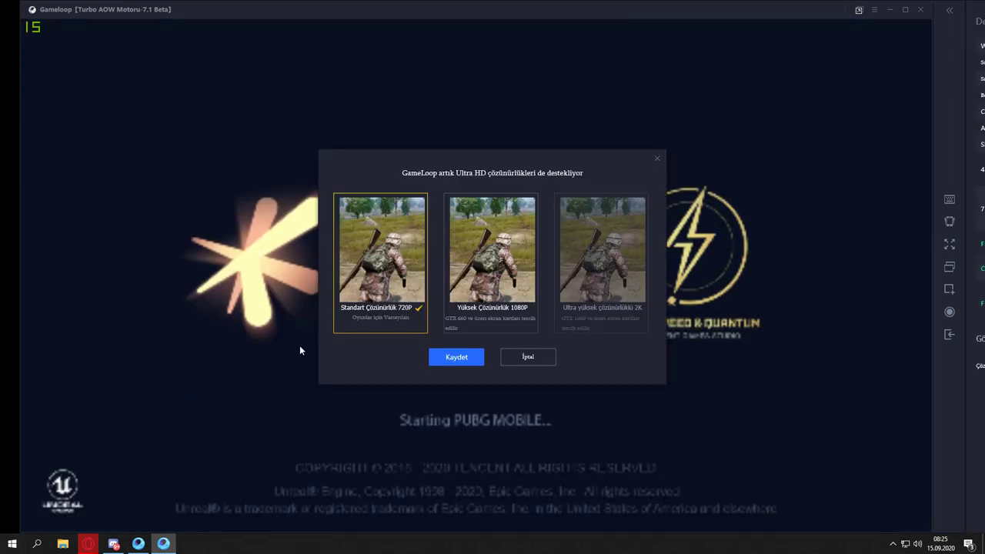
Step: Decline the Ultra HD resolution offer and acknowledge PUBG MOBILE's finished update
click(529, 357)
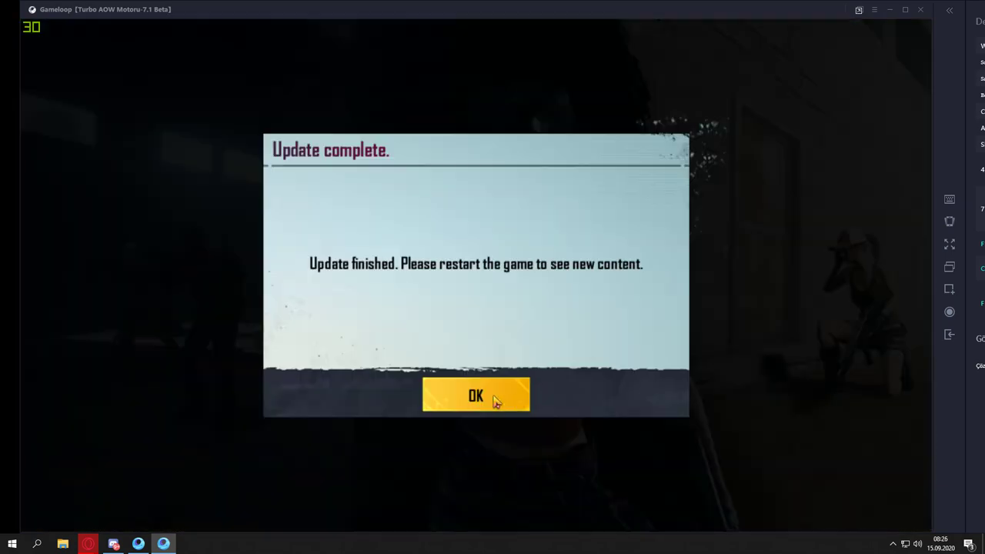
click(495, 400)
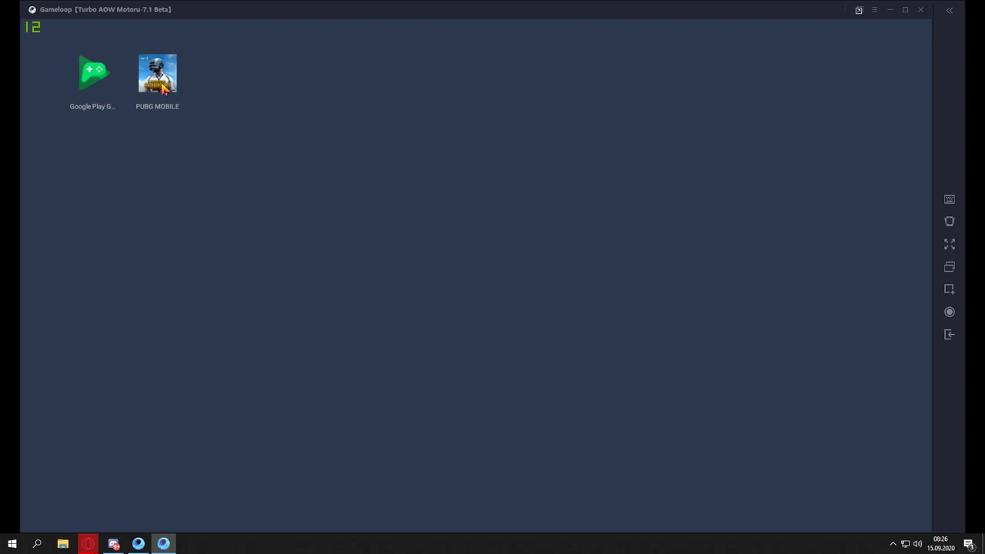
Step: Set PUBG MOBILE's Görüntü Kalitesi to HD and FPS to 90 in the emulator's Oyun settings, and save
click(874, 9)
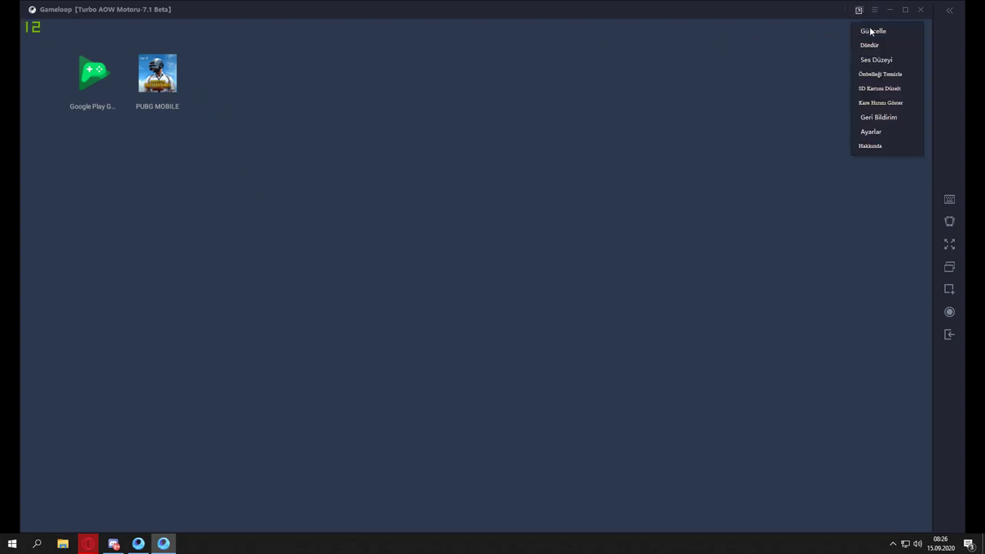
click(870, 131)
click(376, 203)
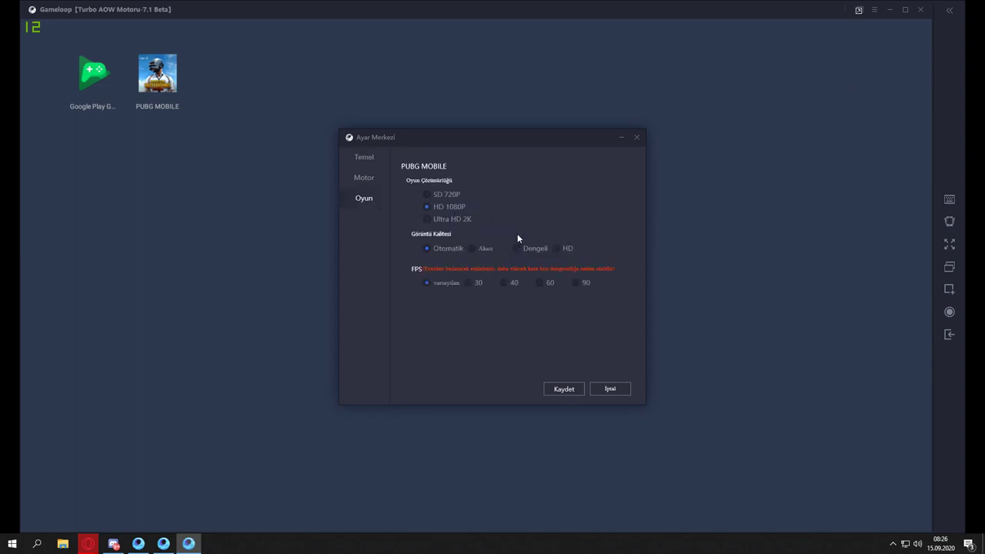
click(577, 283)
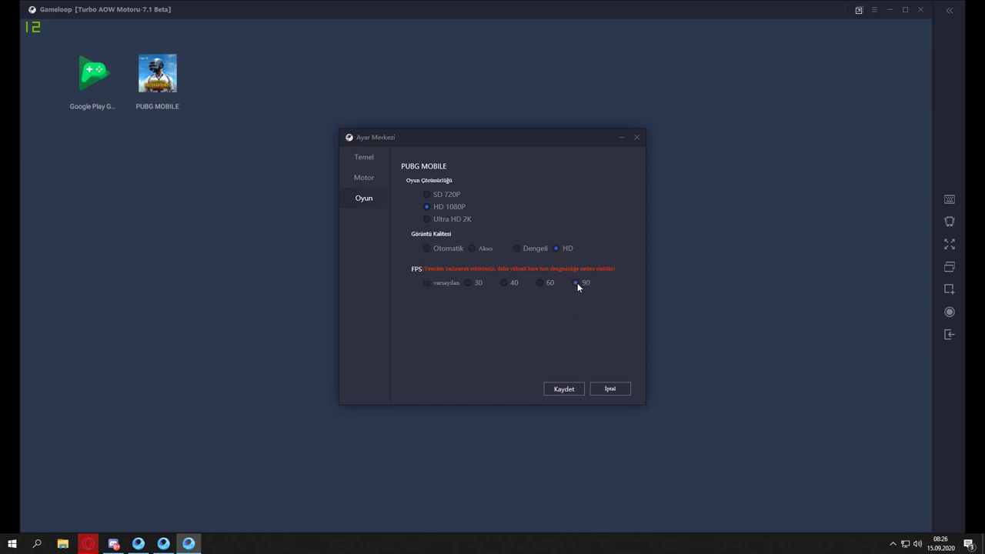
click(570, 390)
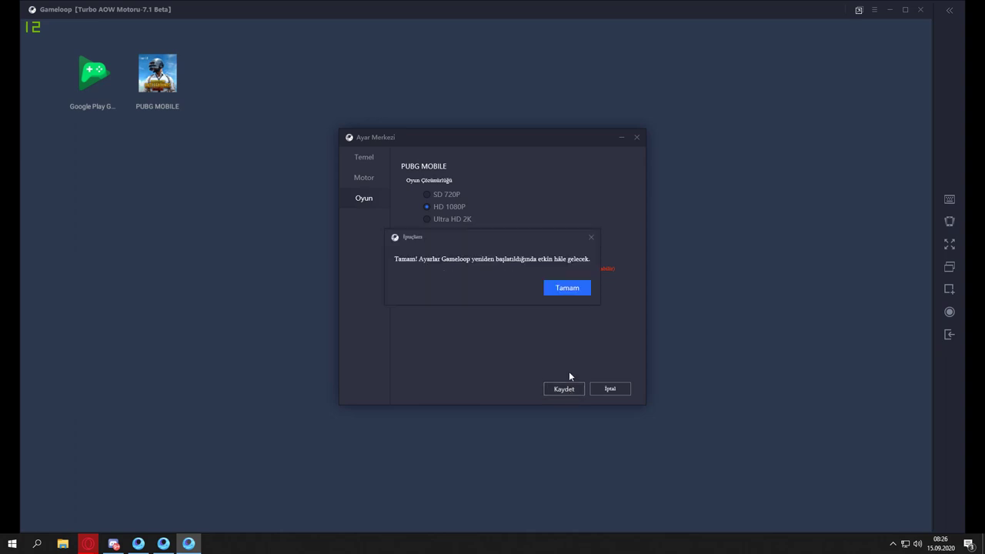
click(578, 289)
Step: Launch PUBG MOBILE and set the frame rate to Extreme in its Graphics settings
click(163, 92)
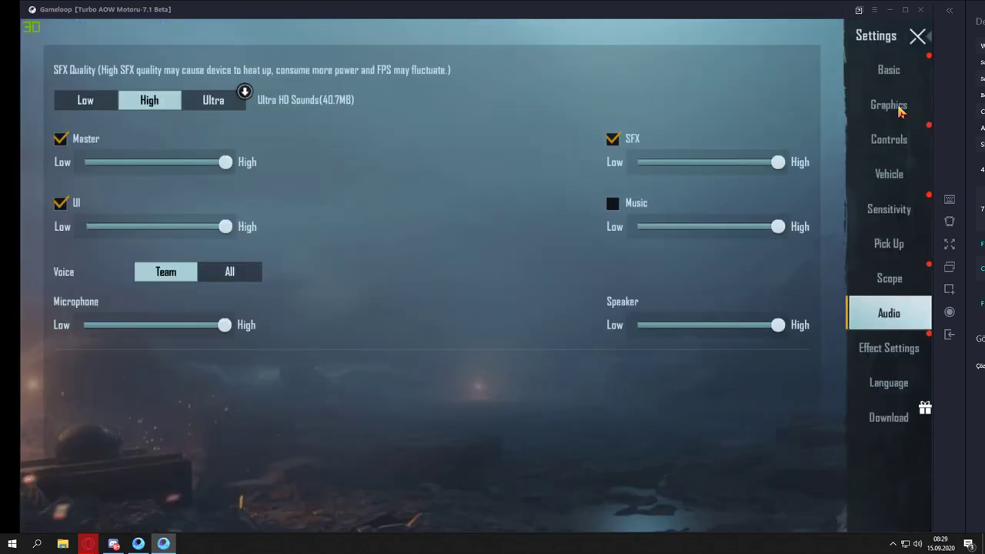
click(899, 109)
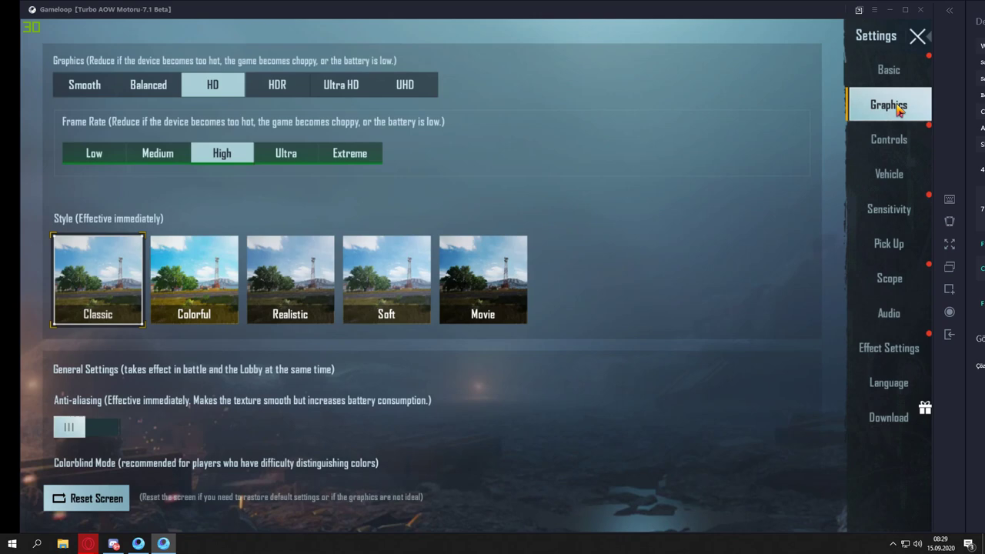
click(361, 156)
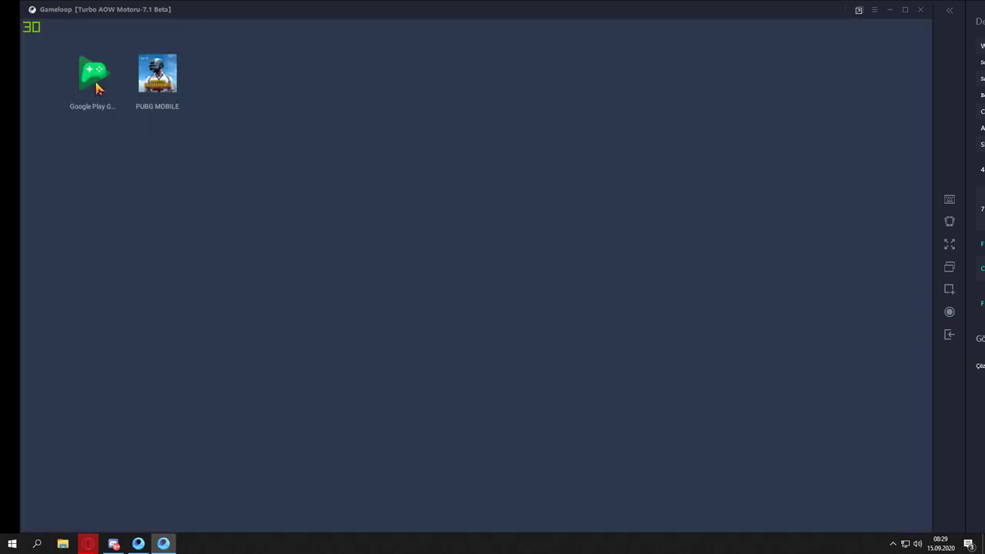
Step: Relaunch PUBG MOBILE, review its Graphics settings and decline the team invitation
click(157, 77)
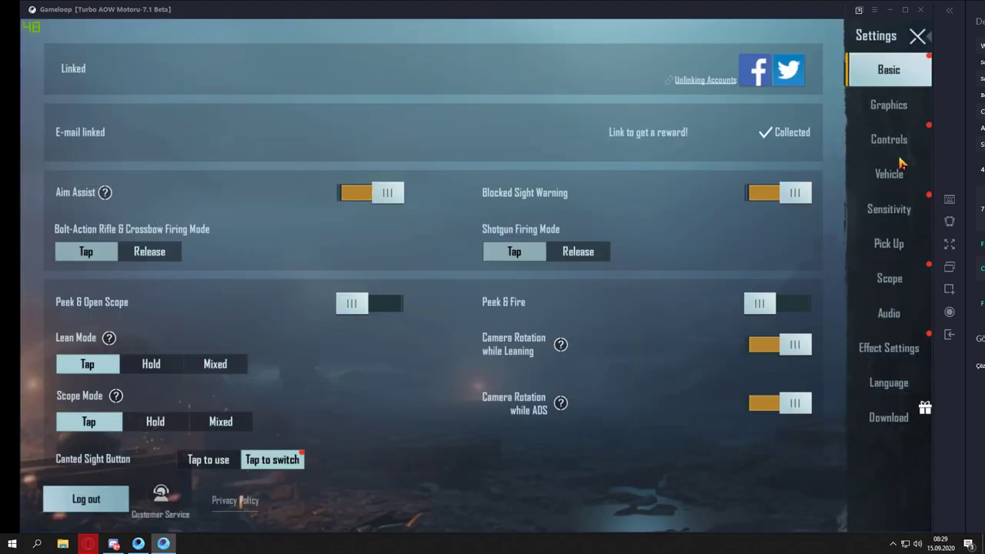
click(889, 105)
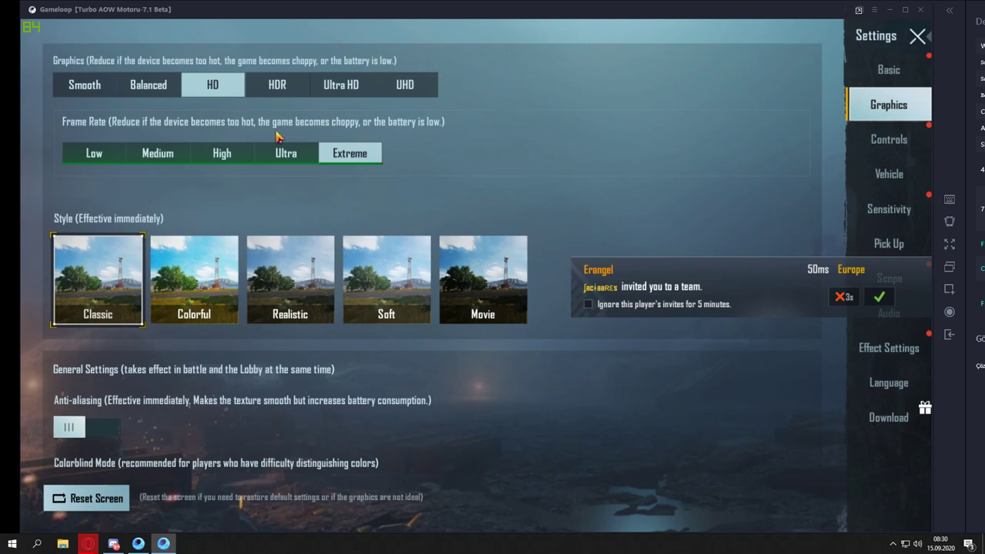
click(843, 296)
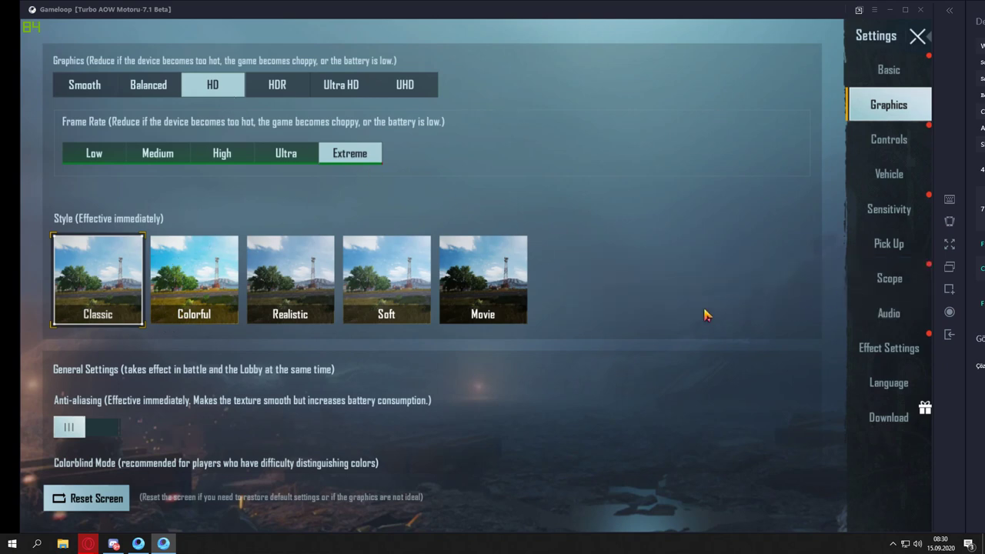
Step: Set Colorblind Mode to Deuteranopia and Brightness to 121%, and apply the graphics changes
scroll(729, 302, down, 3)
scroll(618, 273, up, 3)
scroll(600, 243, down, 4)
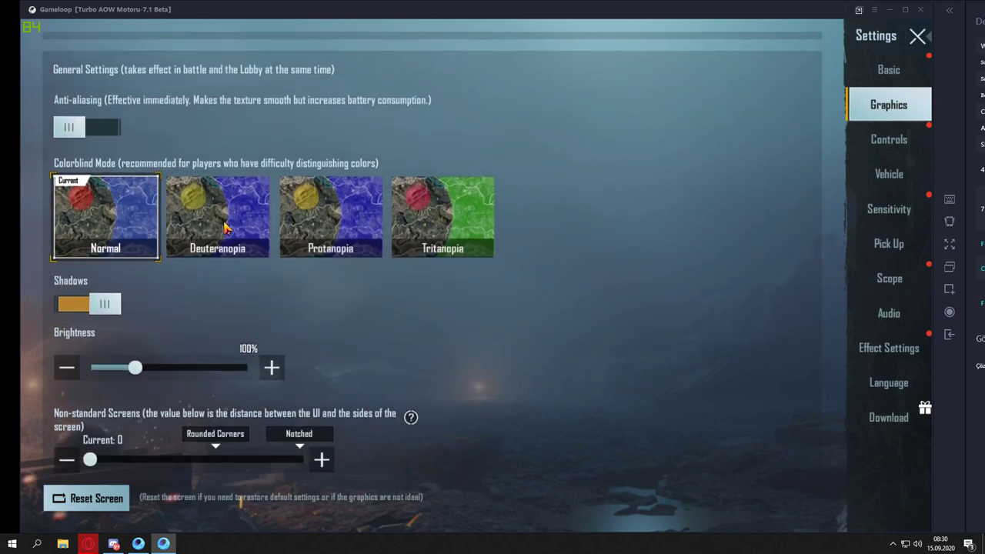
click(225, 227)
scroll(384, 315, down, 3)
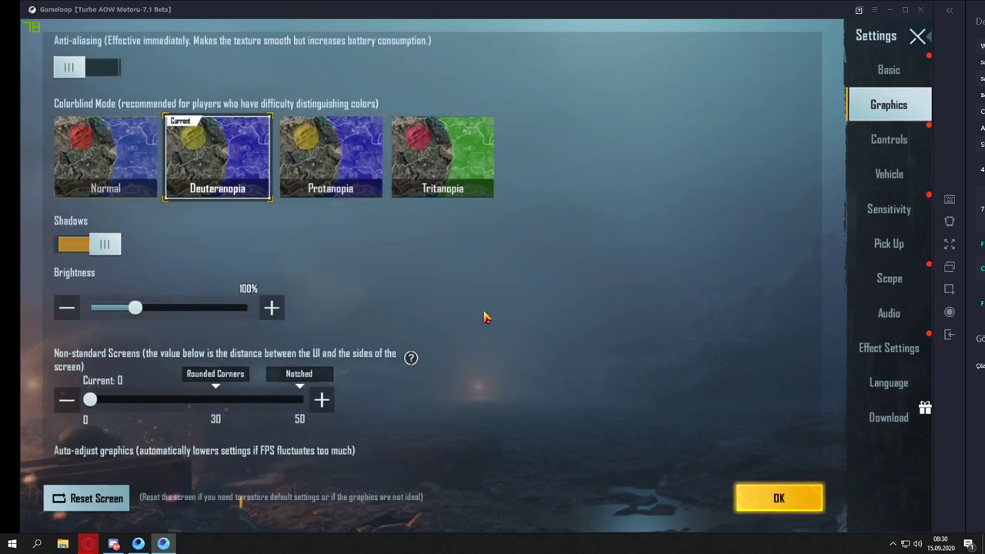
drag(137, 269, 188, 275)
scroll(462, 369, down, 1)
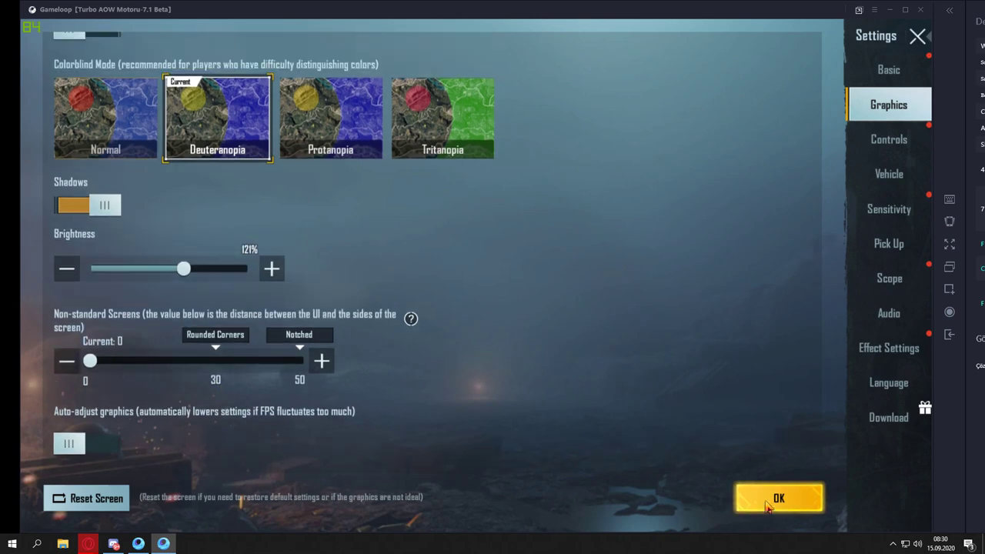
click(775, 497)
click(473, 359)
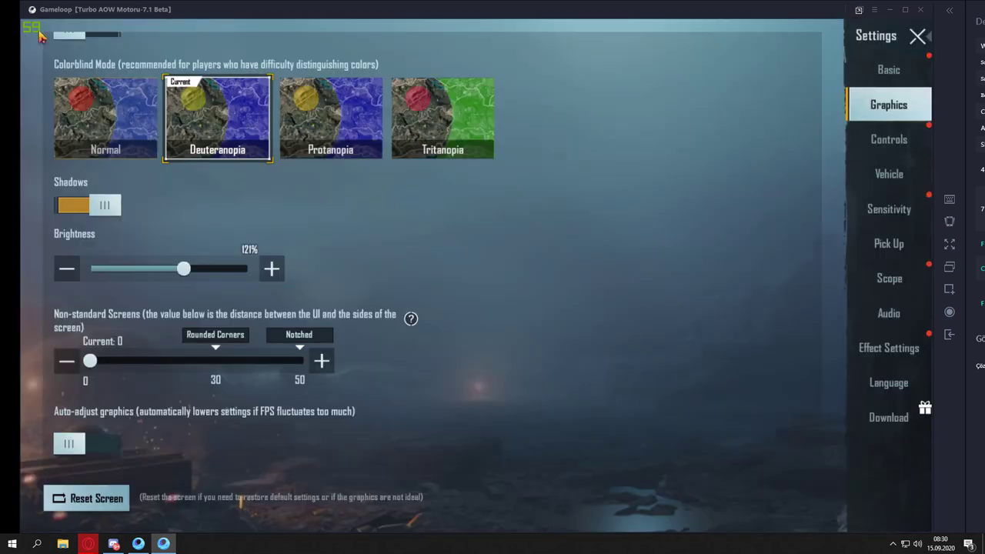
Step: Close the in-game settings, exit PUBG MOBILE and launch it again
click(919, 38)
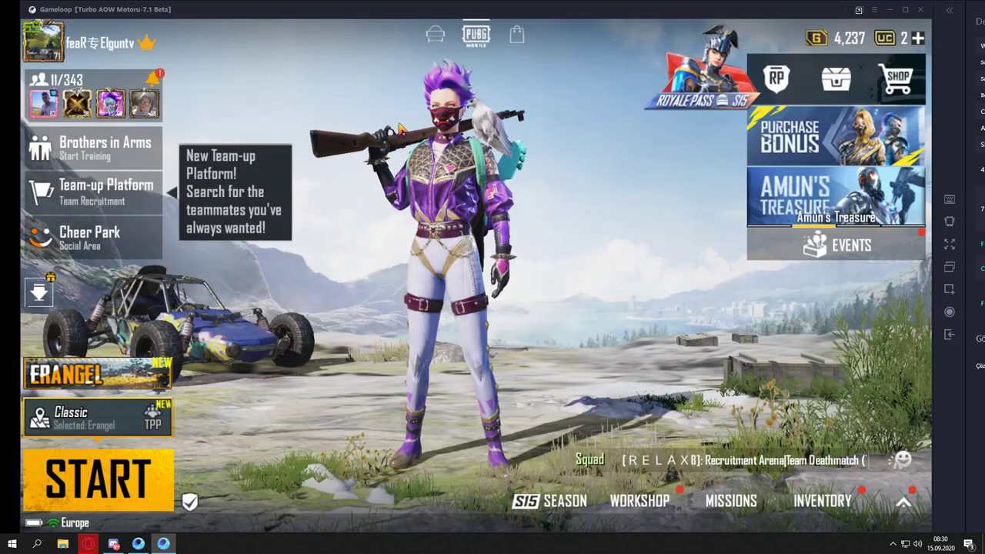
click(951, 337)
click(578, 352)
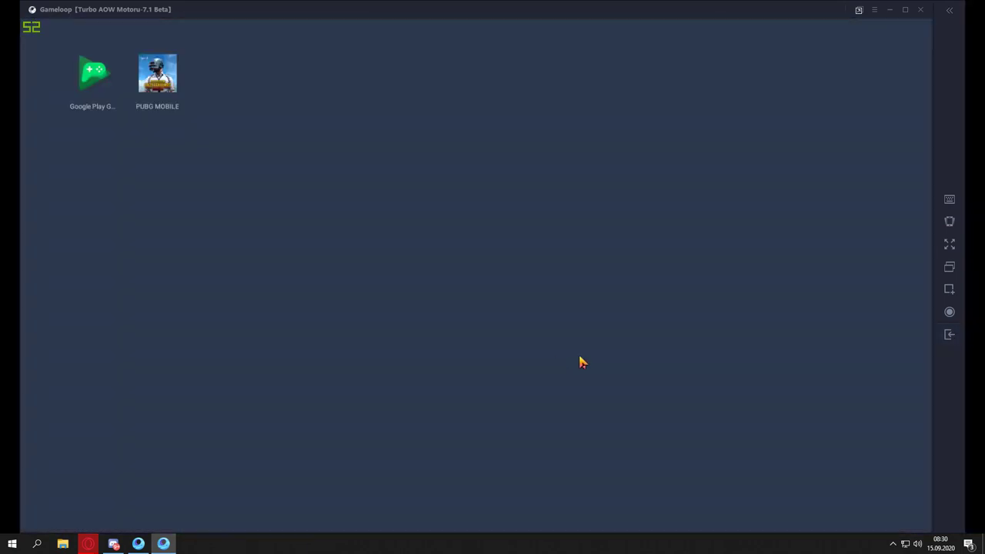
click(158, 77)
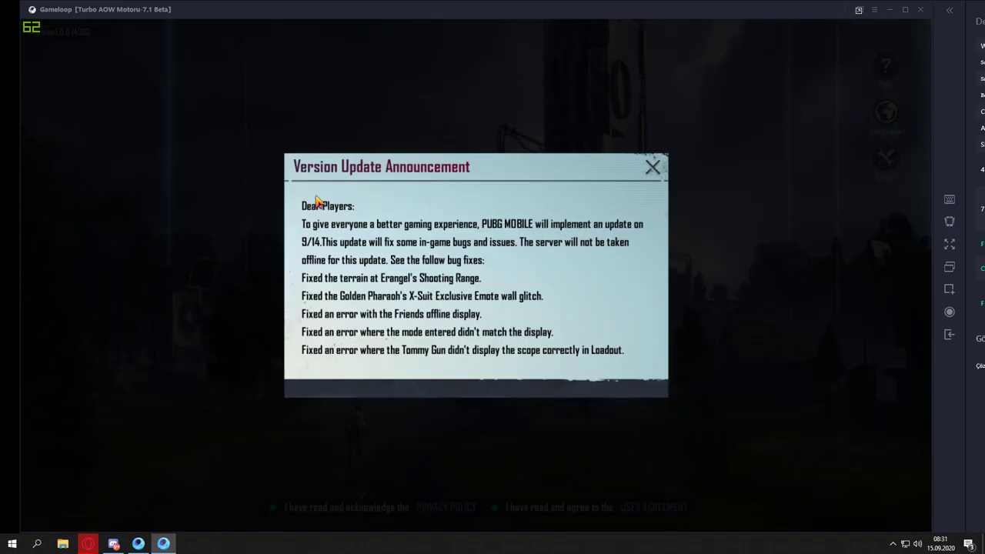
Step: Dismiss the version update announcement and the emulator notice, and open the player's profile from the lobby
click(652, 167)
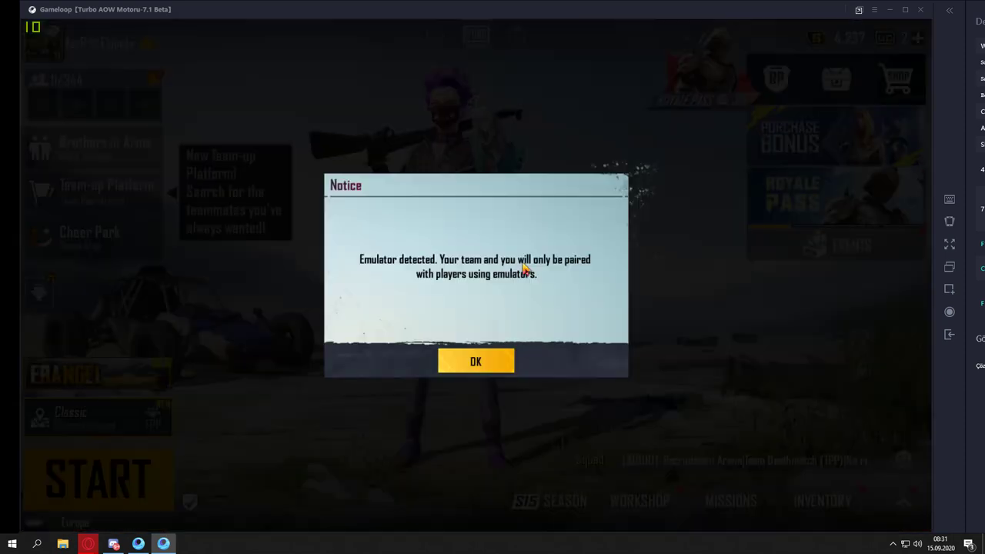
click(510, 363)
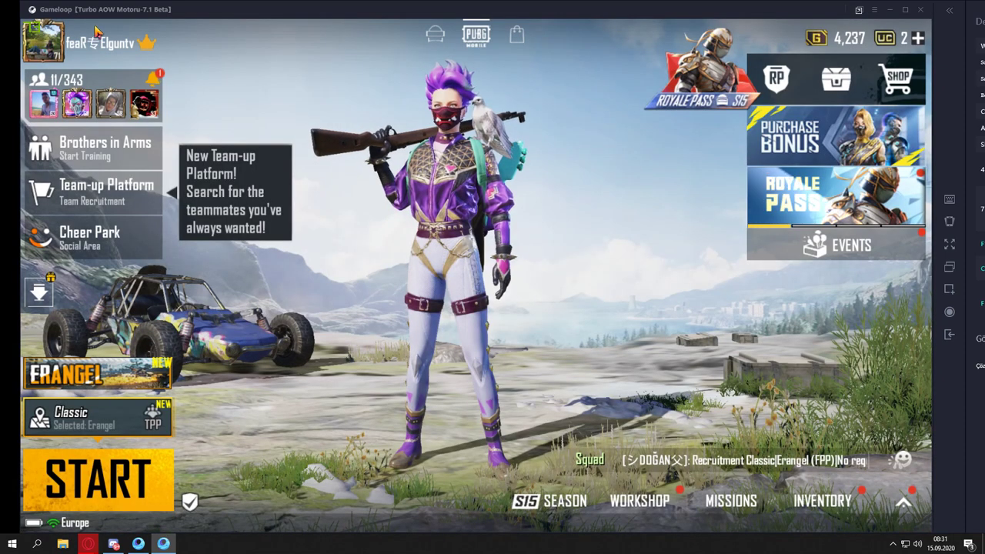
click(44, 48)
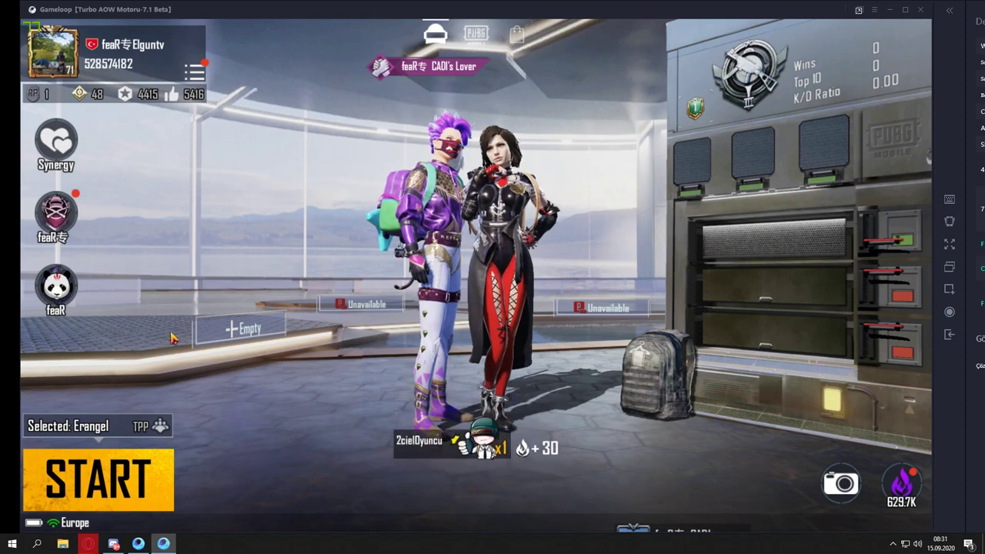
Step: Enter Cheer Park from the main lobby, then open and close the in-game settings there
click(476, 33)
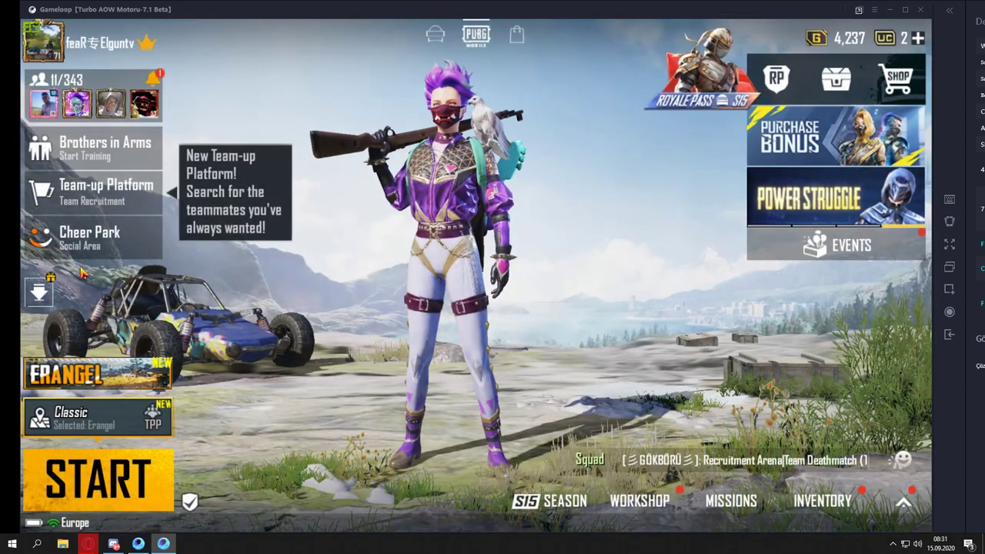
click(105, 244)
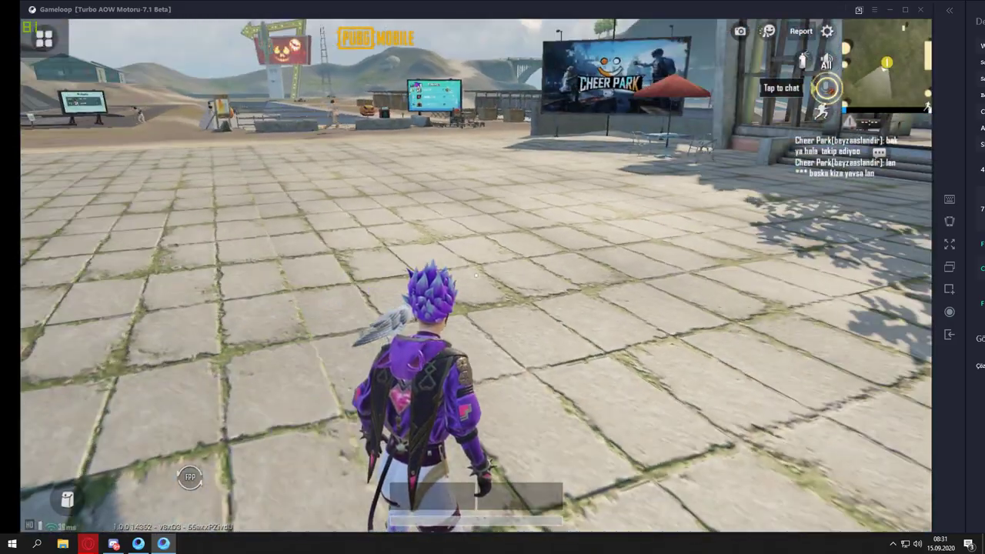
click(826, 33)
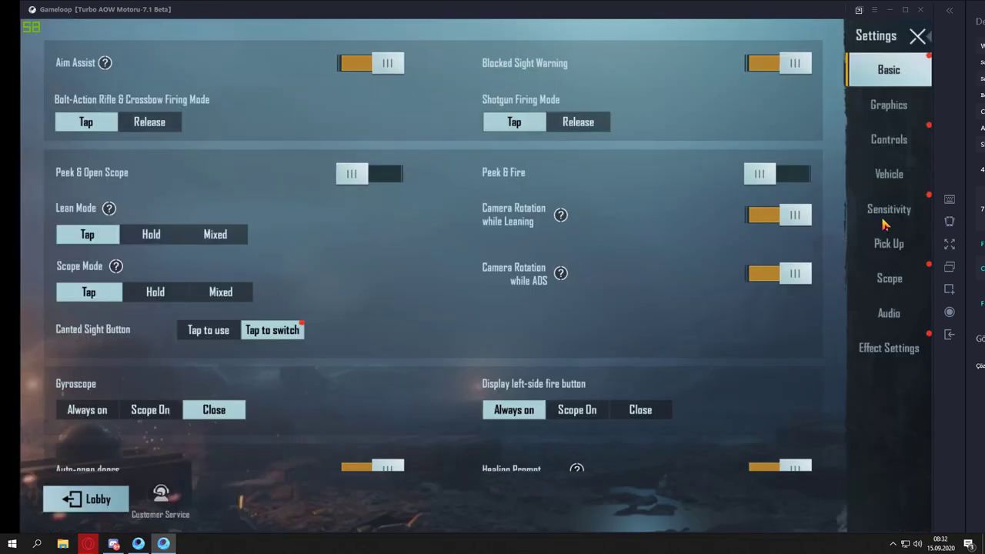
click(897, 138)
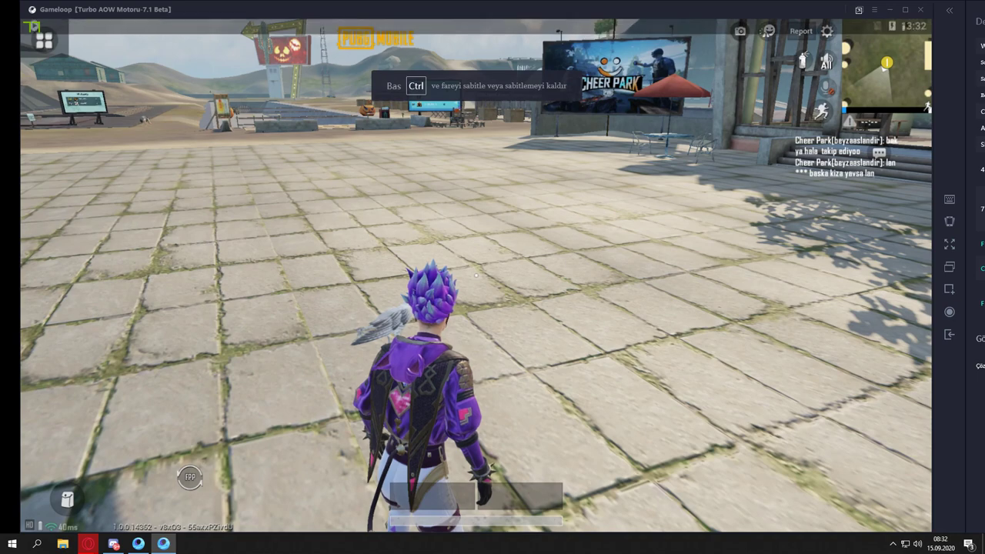
Step: Switch the game to full screen with the notification shade closed, and walk the character forward across the Cheer Park plaza
key(F11)
drag(125, 2, 125, 115)
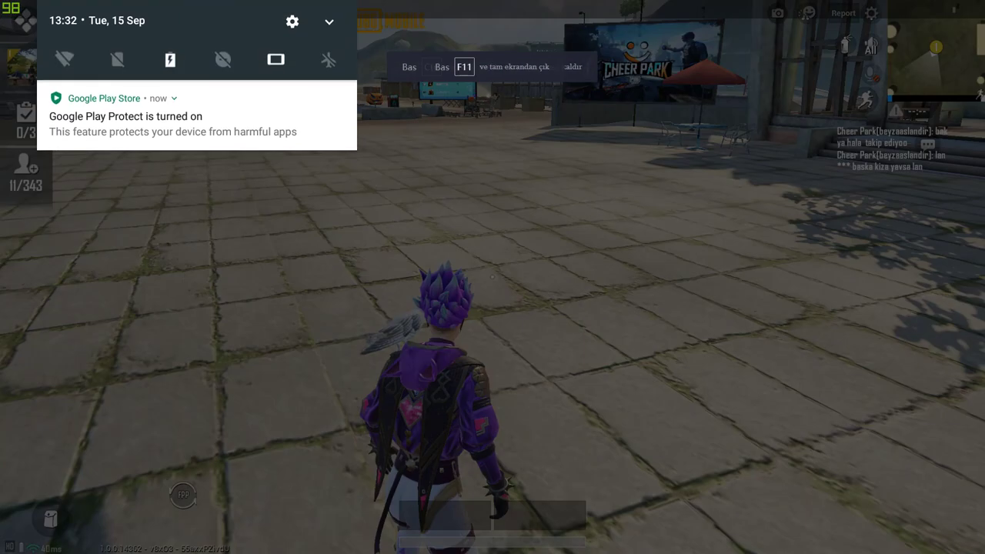
click(126, 31)
click(485, 108)
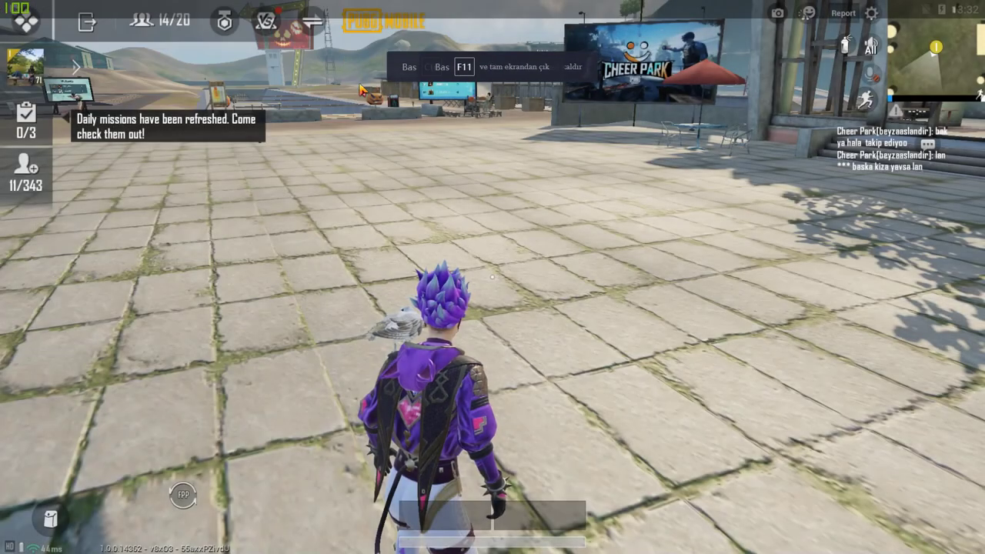
key(w)
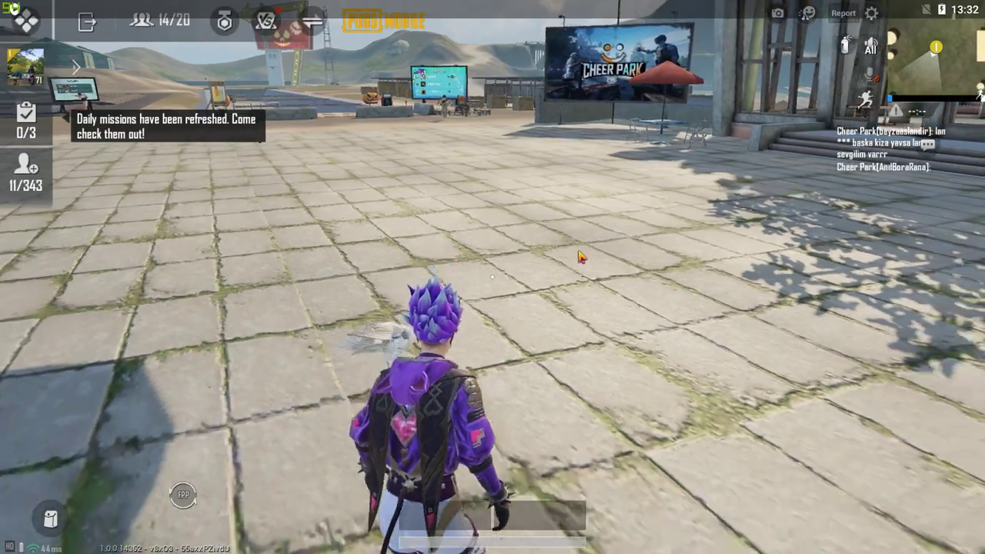